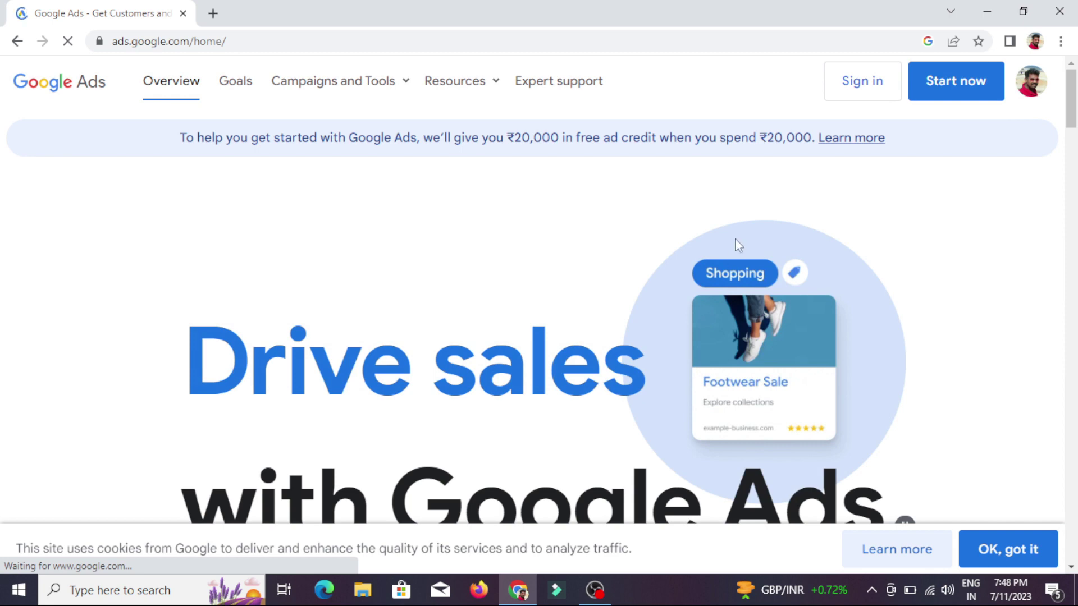
Step: Sign in to Google Ads and open the active account listed above the cancelled one
{"action": "left_click", "coordinate": [856, 92]}
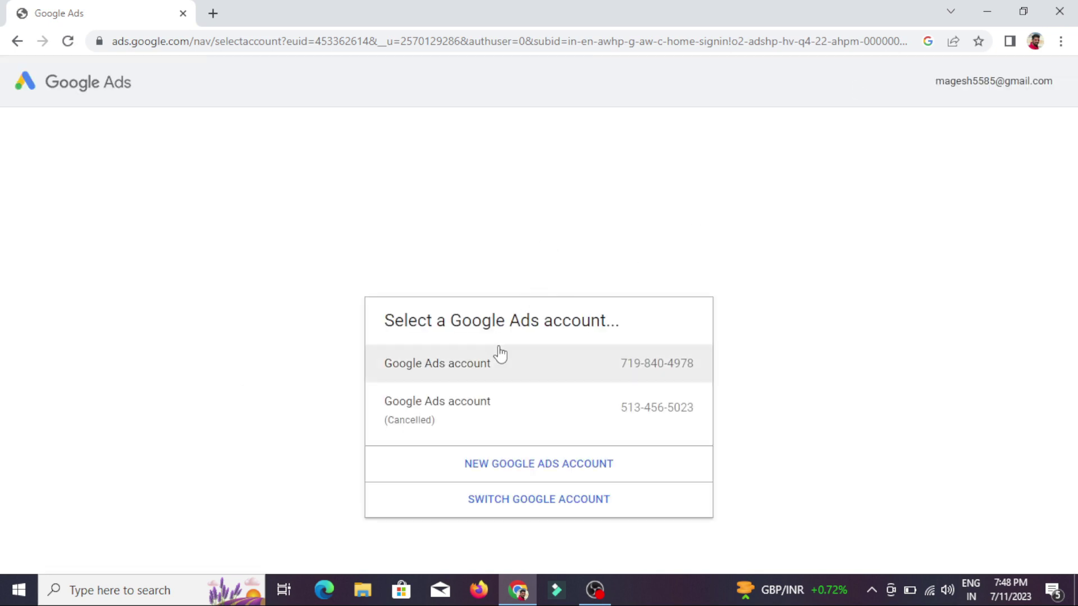
{"action": "left_click", "coordinate": [490, 362]}
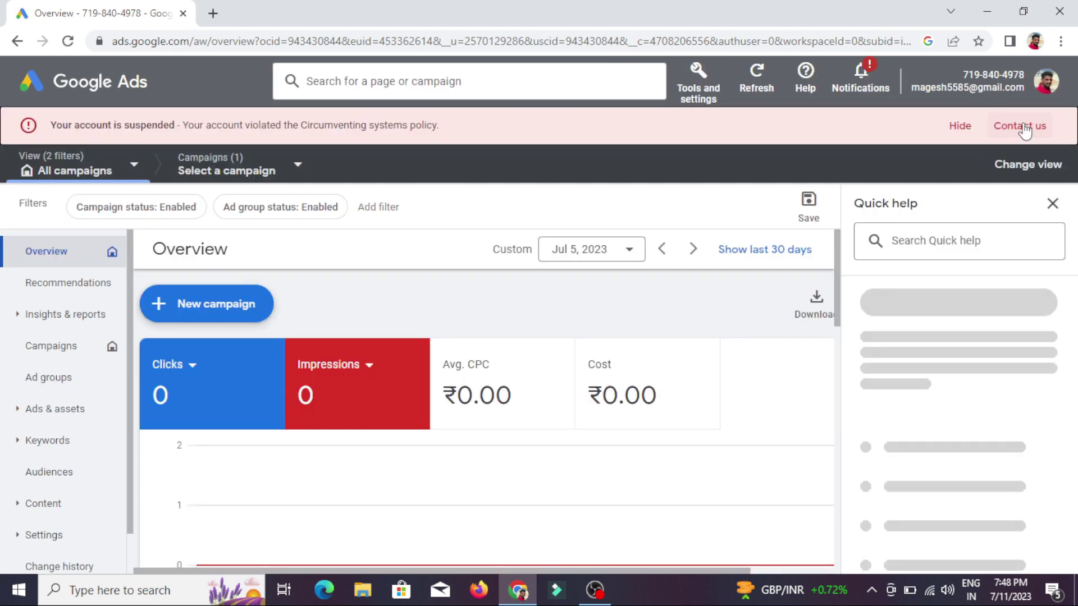
Step: Open the contact help for the suspended account and start submitting an appeal
{"action": "left_click", "coordinate": [1024, 128]}
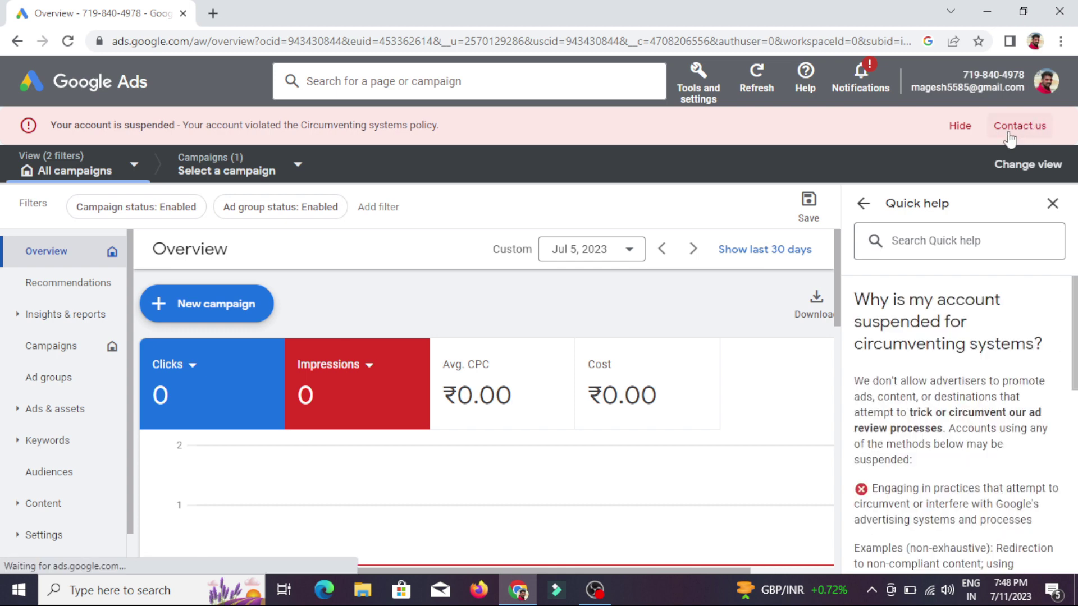
{"action": "scroll", "coordinate": [997, 374], "scroll_direction": "down", "scroll_amount": 10}
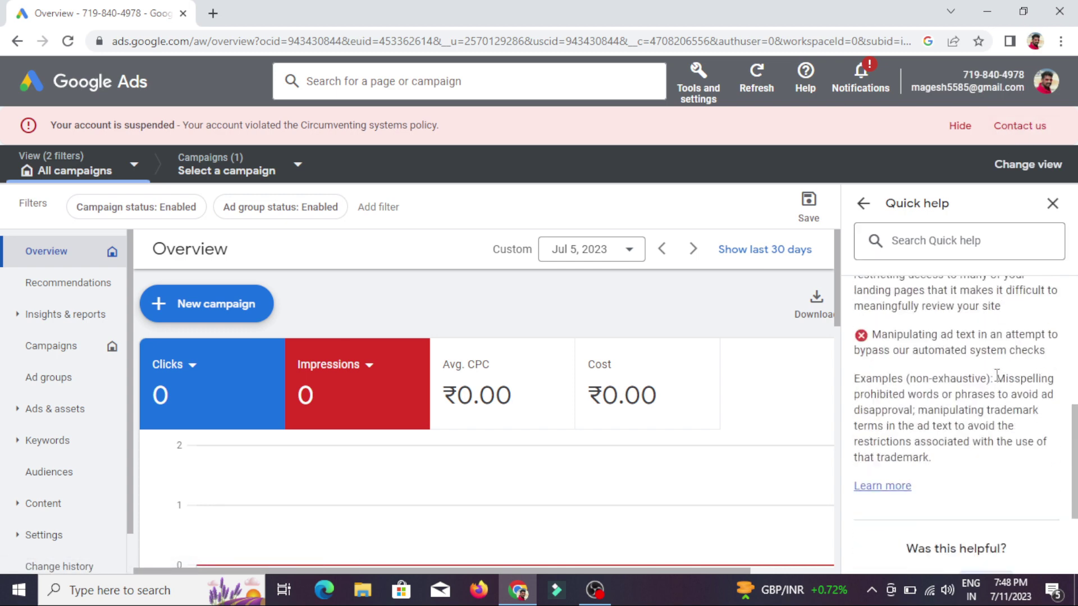
{"action": "scroll", "coordinate": [997, 374], "scroll_direction": "up", "scroll_amount": 10}
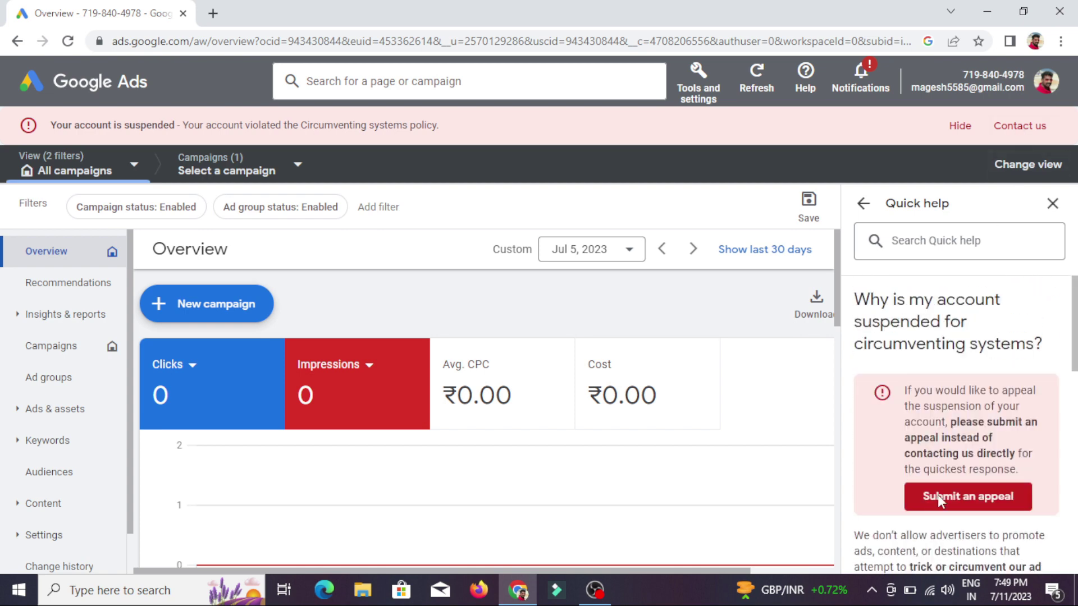
{"action": "left_click", "coordinate": [949, 502]}
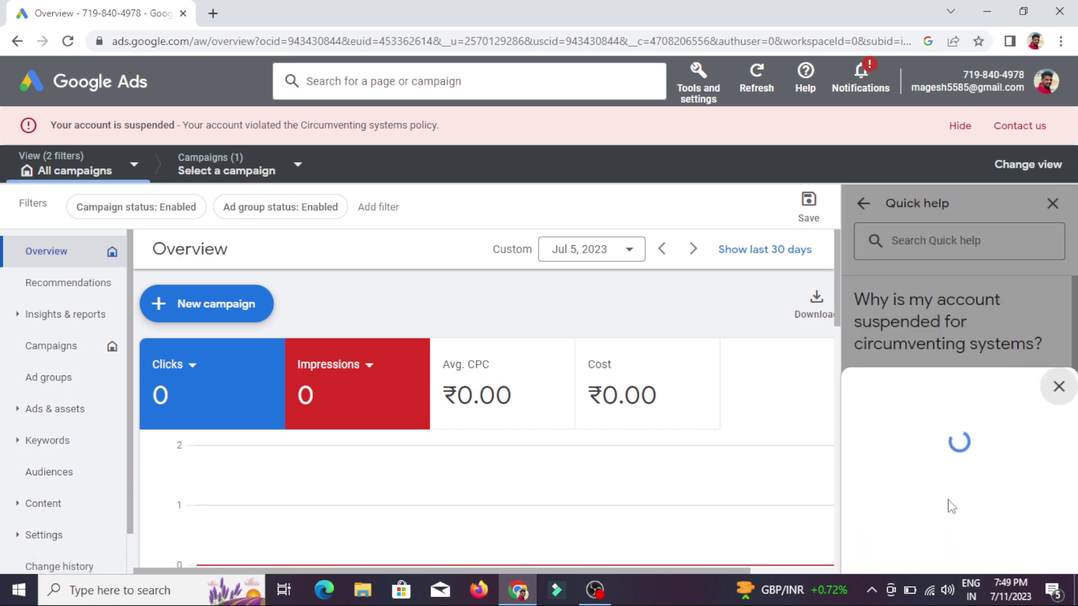
Step: Choose the first Google Ads account offered for the customer ID in the appeal form
{"action": "scroll", "coordinate": [949, 505], "scroll_direction": "down", "scroll_amount": 2}
{"action": "scroll", "coordinate": [949, 505], "scroll_direction": "down", "scroll_amount": 5}
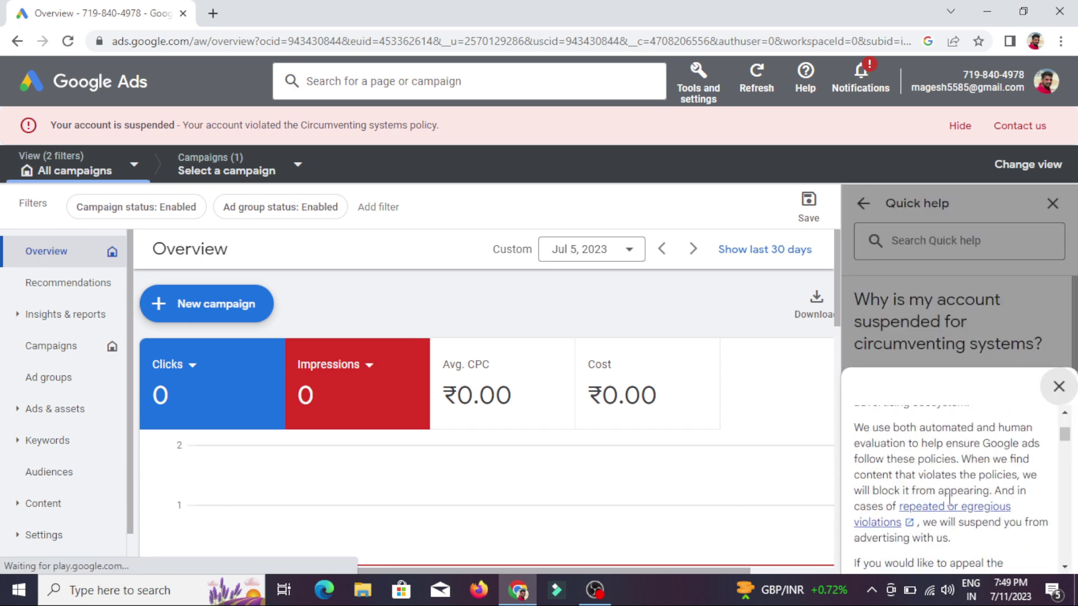
{"action": "scroll", "coordinate": [949, 500], "scroll_direction": "down", "scroll_amount": 6}
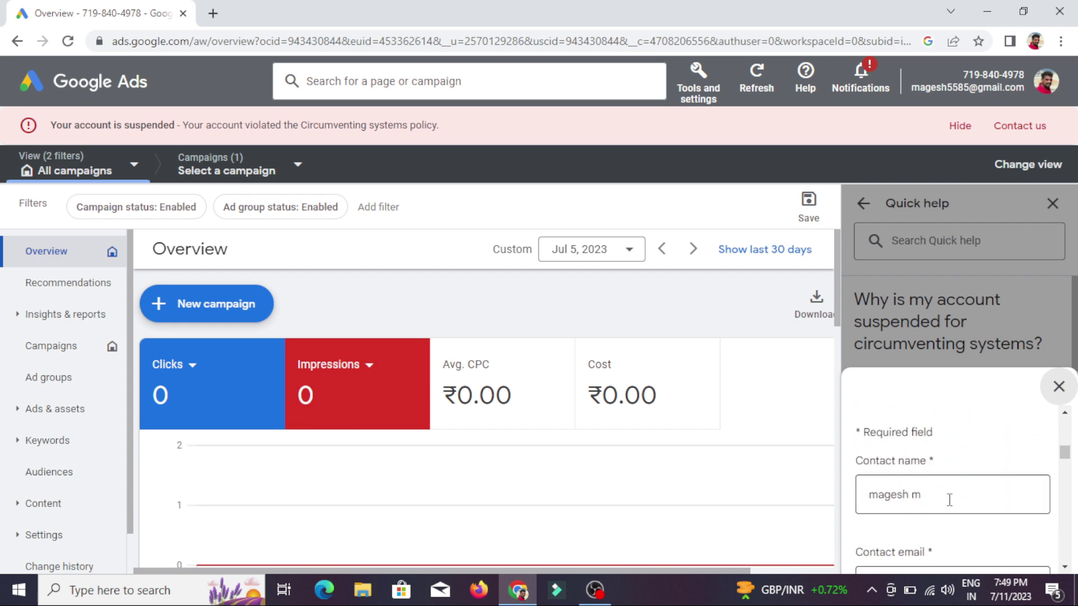
{"action": "left_click", "coordinate": [949, 500]}
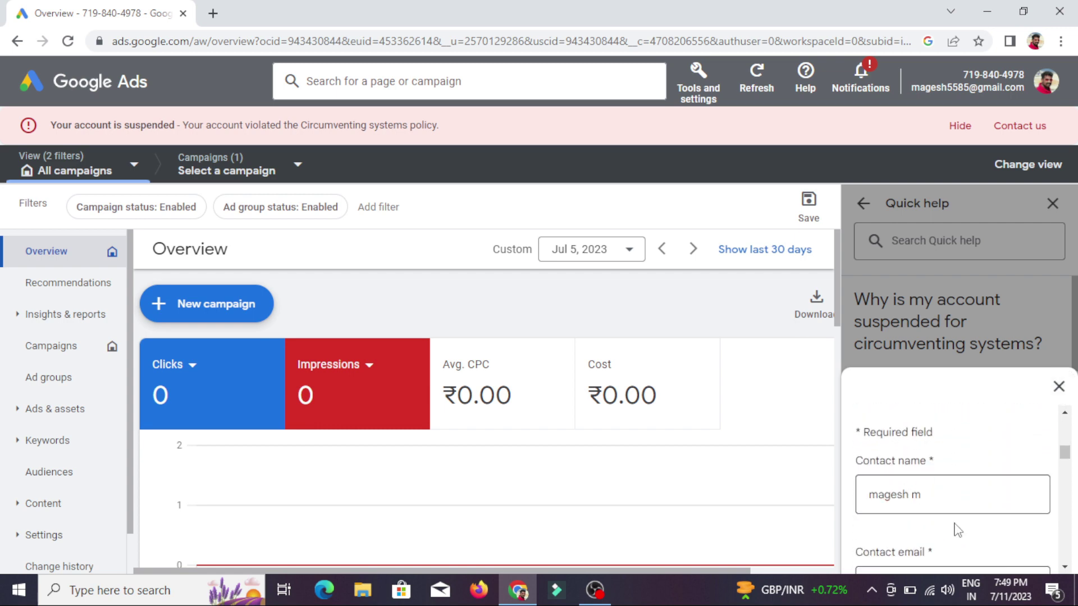
{"action": "scroll", "coordinate": [956, 528], "scroll_direction": "down", "scroll_amount": 3}
{"action": "scroll", "coordinate": [956, 523], "scroll_direction": "down", "scroll_amount": 4}
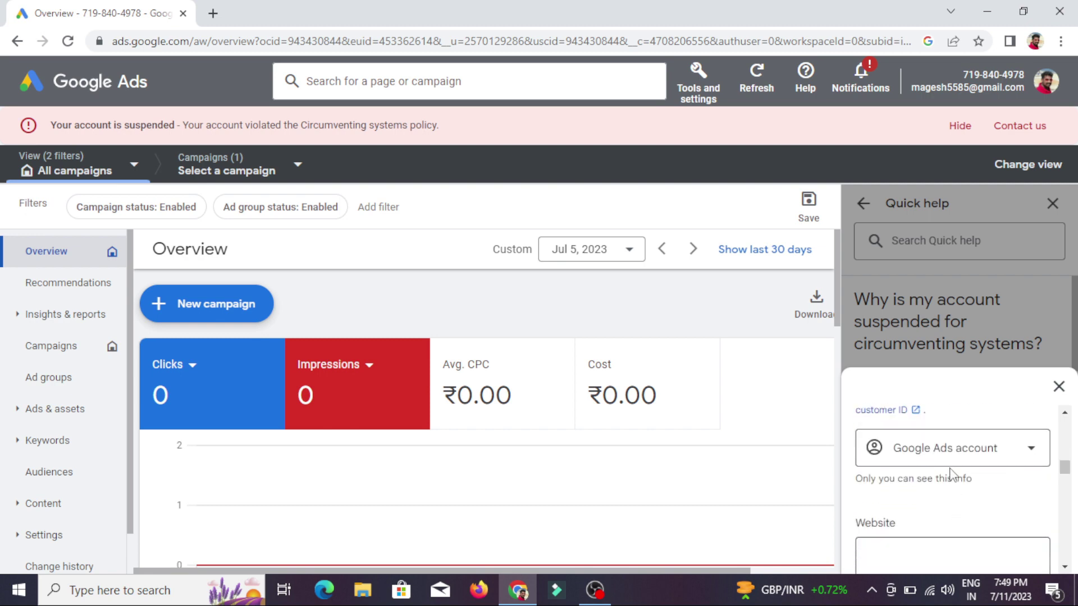
{"action": "left_click", "coordinate": [943, 451]}
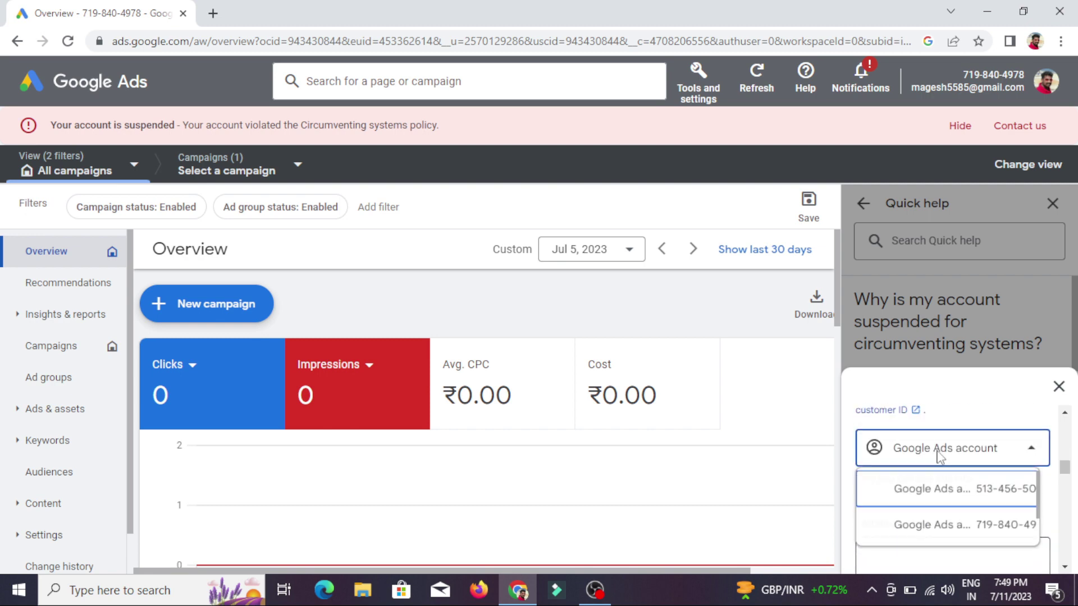
{"action": "left_click", "coordinate": [909, 490]}
Step: For the form's Website field, search Google for "indian concrete company" in a new tab and open the company's website
{"action": "scroll", "coordinate": [934, 496], "scroll_direction": "down", "scroll_amount": 1}
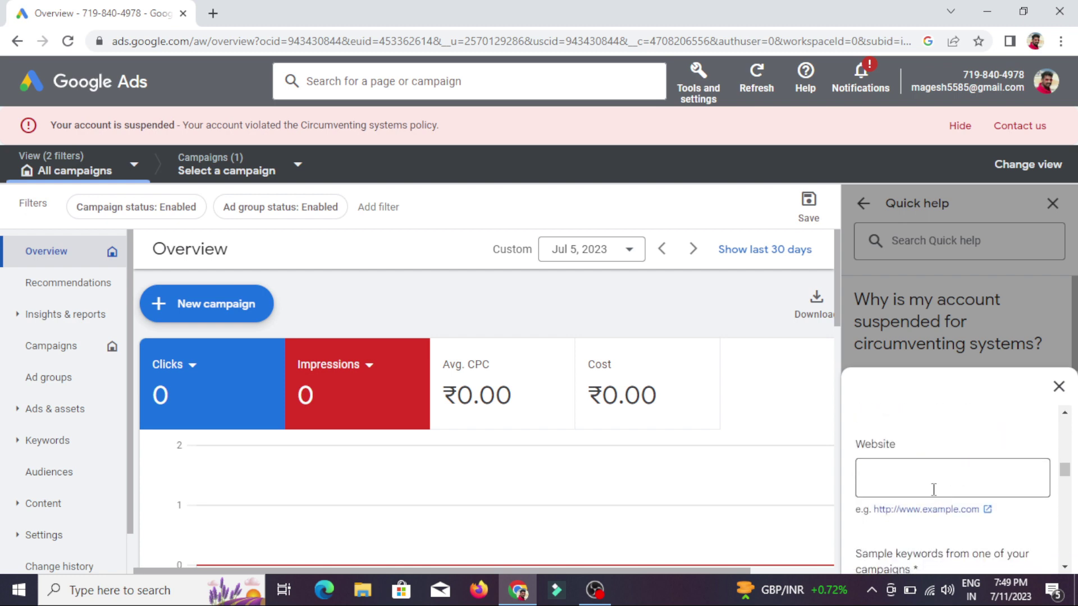
{"action": "left_click", "coordinate": [904, 483]}
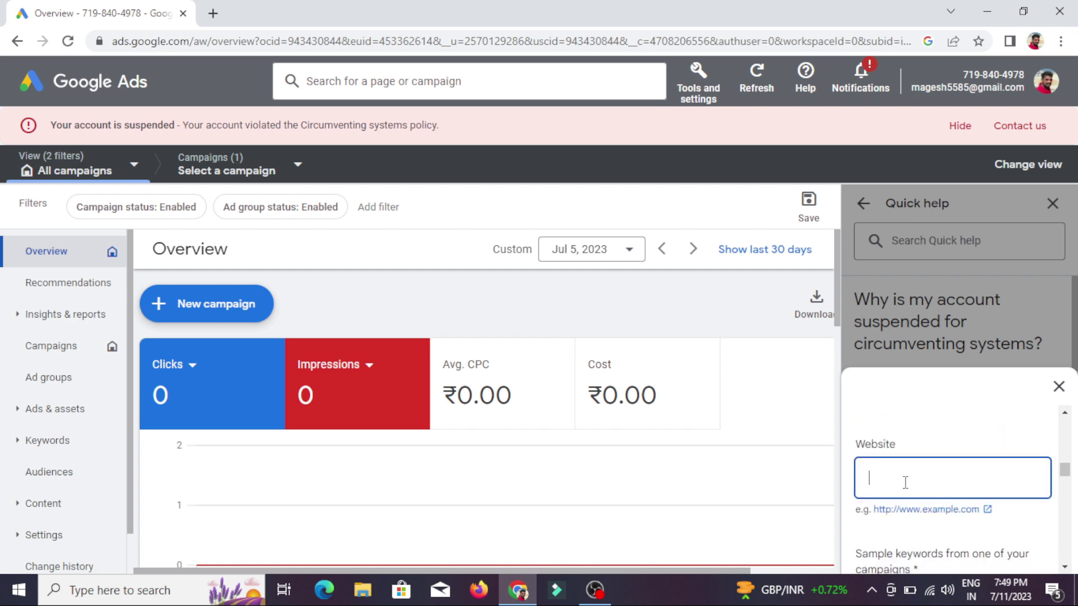
{"action": "left_click", "coordinate": [213, 13]}
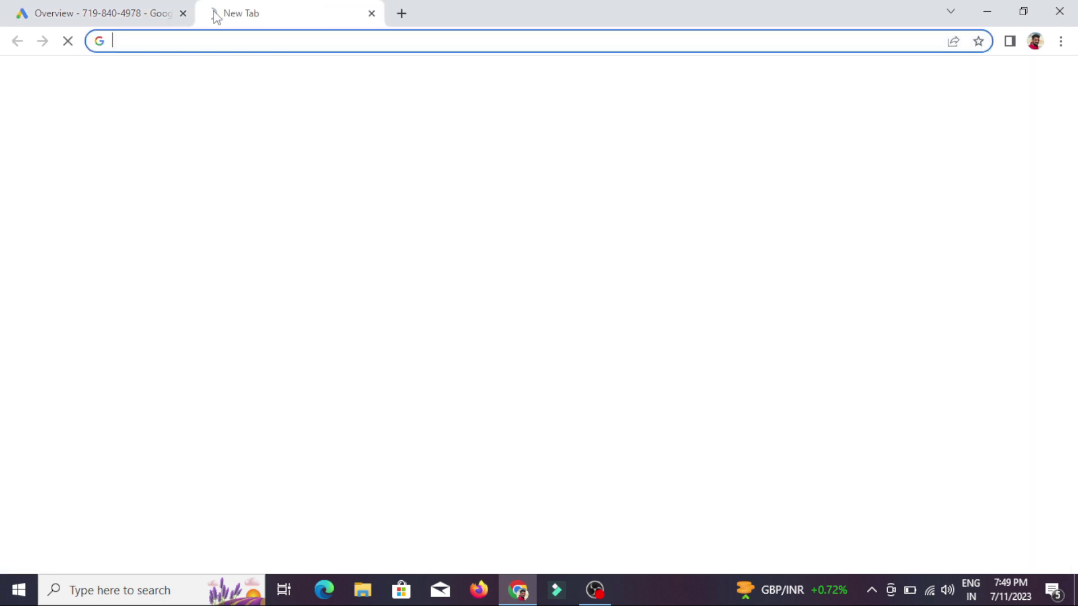
{"action": "type", "text": "in"}
{"action": "left_click", "coordinate": [216, 96]}
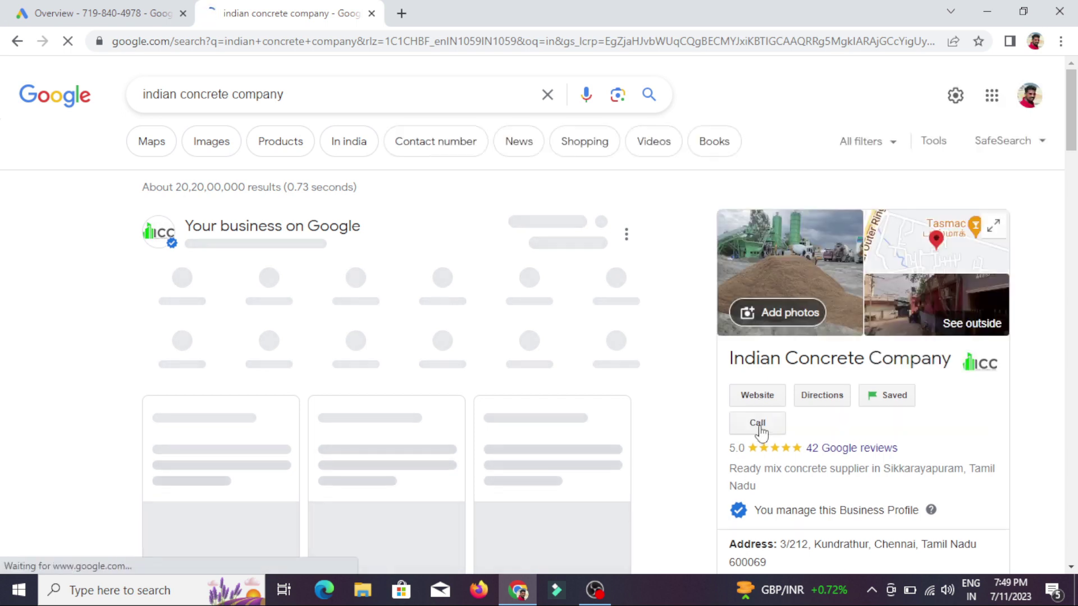
{"action": "left_click", "coordinate": [760, 426]}
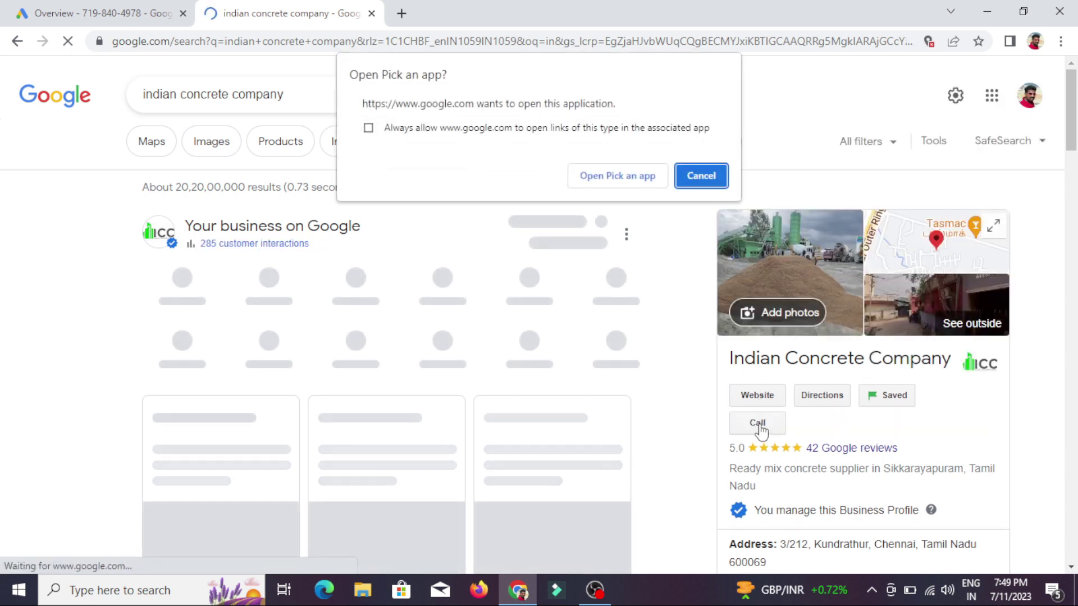
{"action": "left_click", "coordinate": [700, 176]}
{"action": "left_click", "coordinate": [757, 394]}
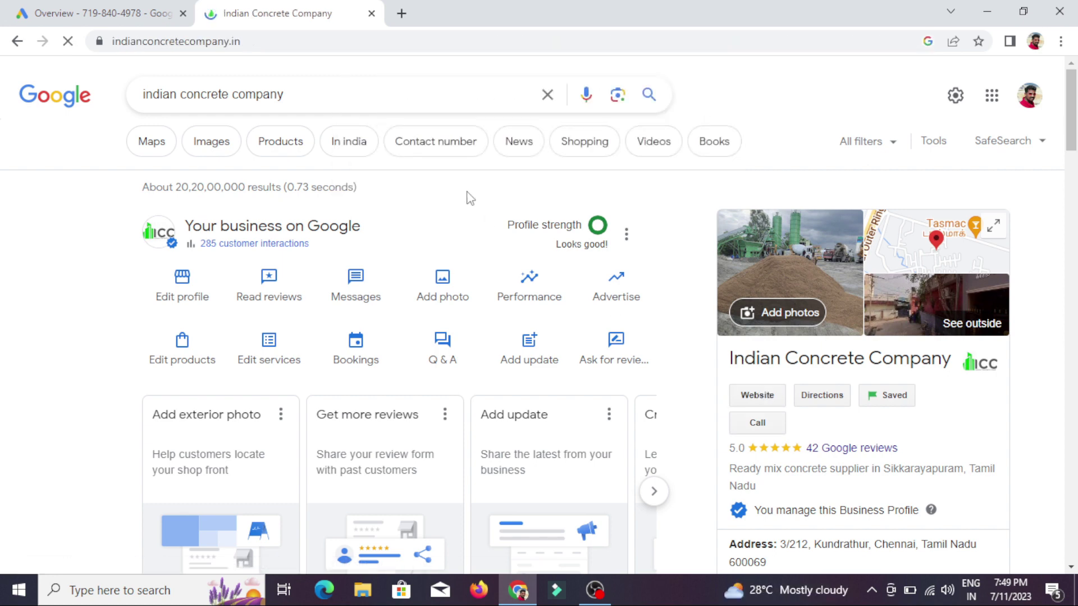
Step: Copy the address of the Indian Concrete Company site and paste it into the appeal form's Website field
{"action": "left_click", "coordinate": [351, 42]}
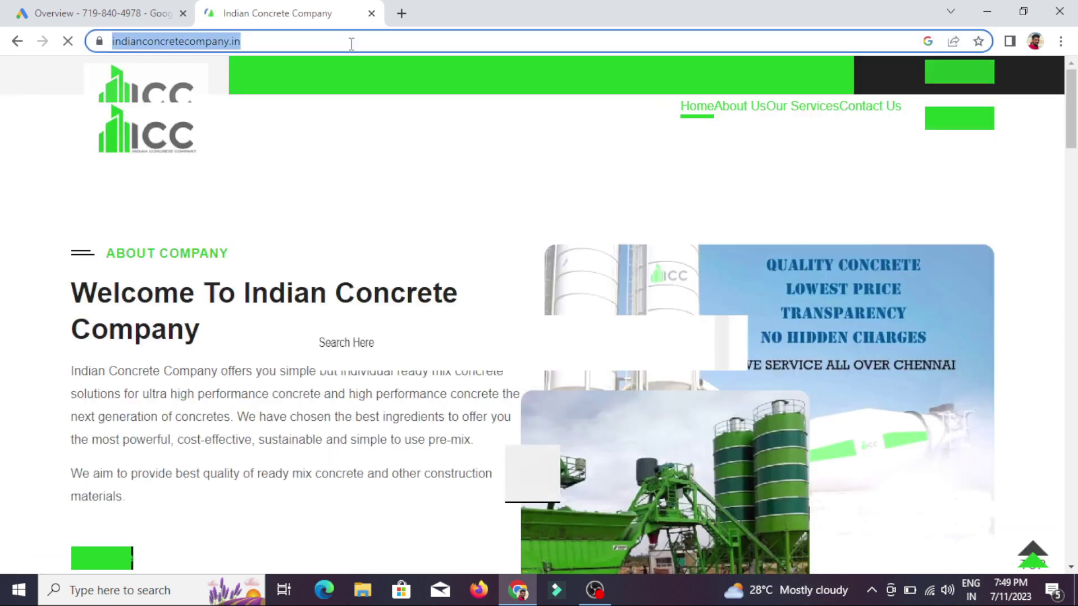
{"action": "right_click", "coordinate": [351, 43]}
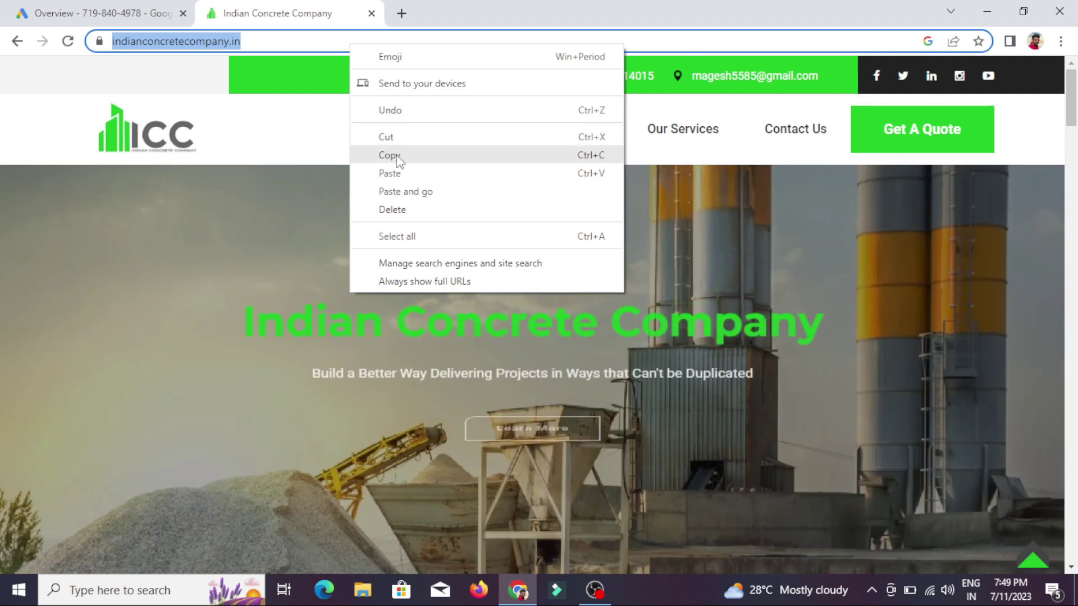
{"action": "left_click", "coordinate": [417, 161]}
{"action": "left_click", "coordinate": [95, 12]}
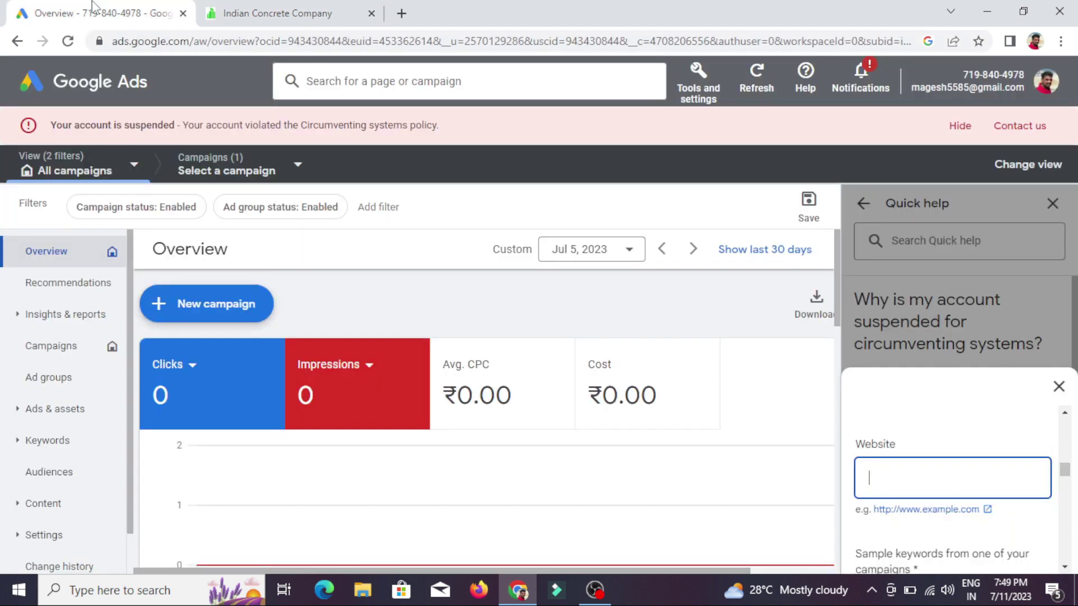
{"action": "left_click", "coordinate": [879, 464]}
{"action": "right_click", "coordinate": [879, 466]}
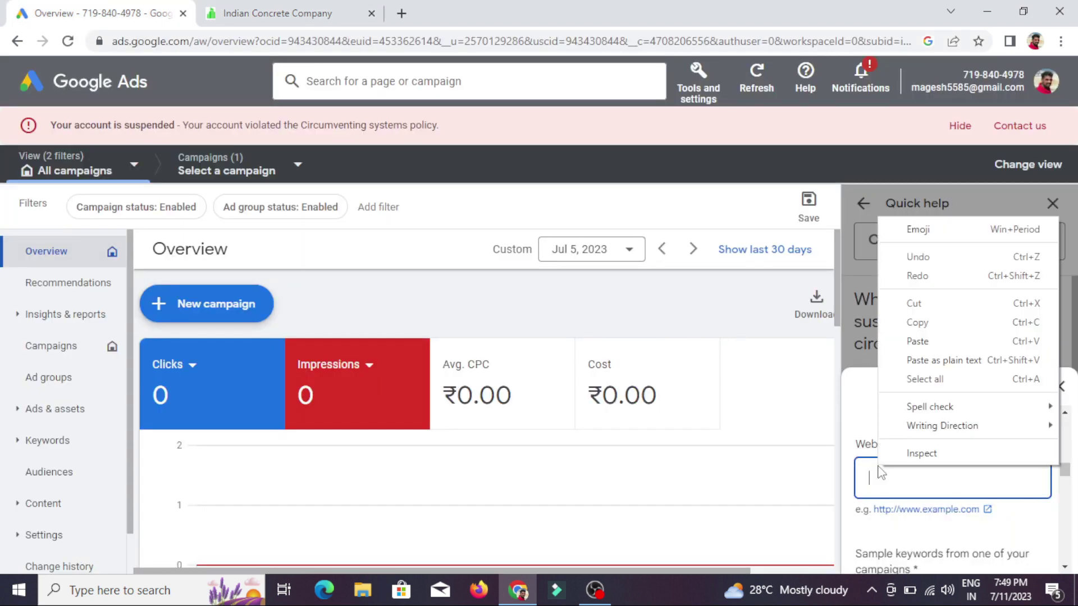
{"action": "left_click", "coordinate": [915, 343]}
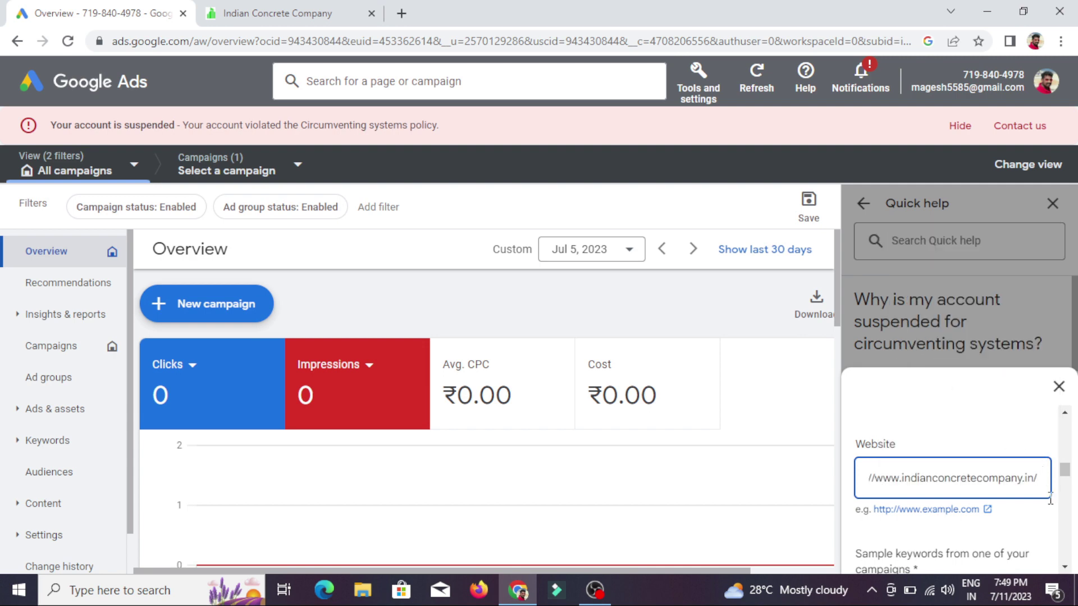
Step: For the form's sample keywords field, search Google for "google ads" in a new tab to bring up the campaign summary
{"action": "left_click", "coordinate": [1065, 567]}
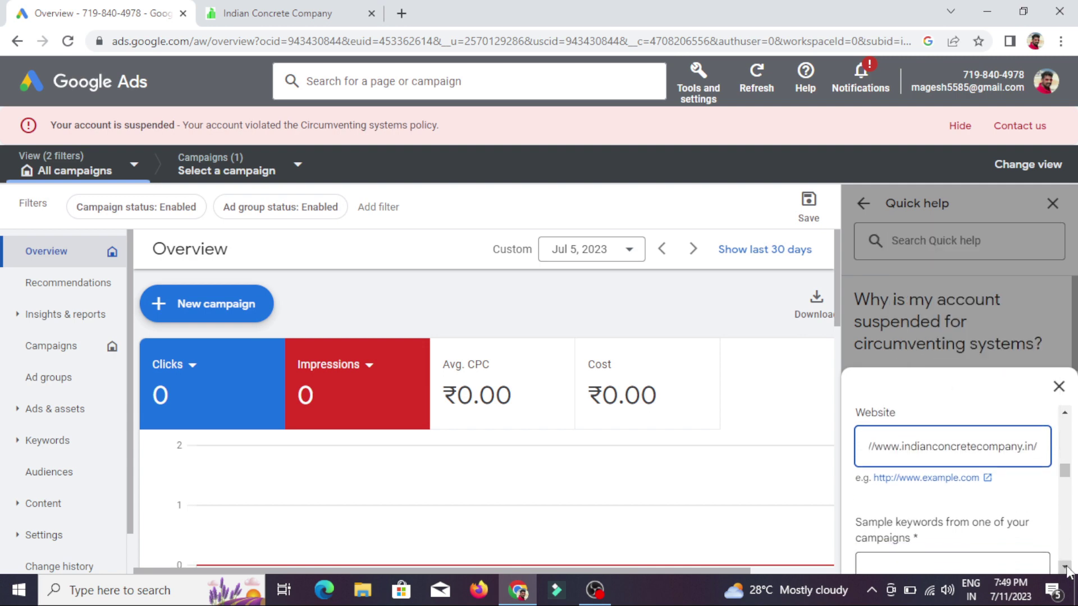
{"action": "left_click", "coordinate": [1065, 567]}
{"action": "left_click", "coordinate": [1065, 567]}
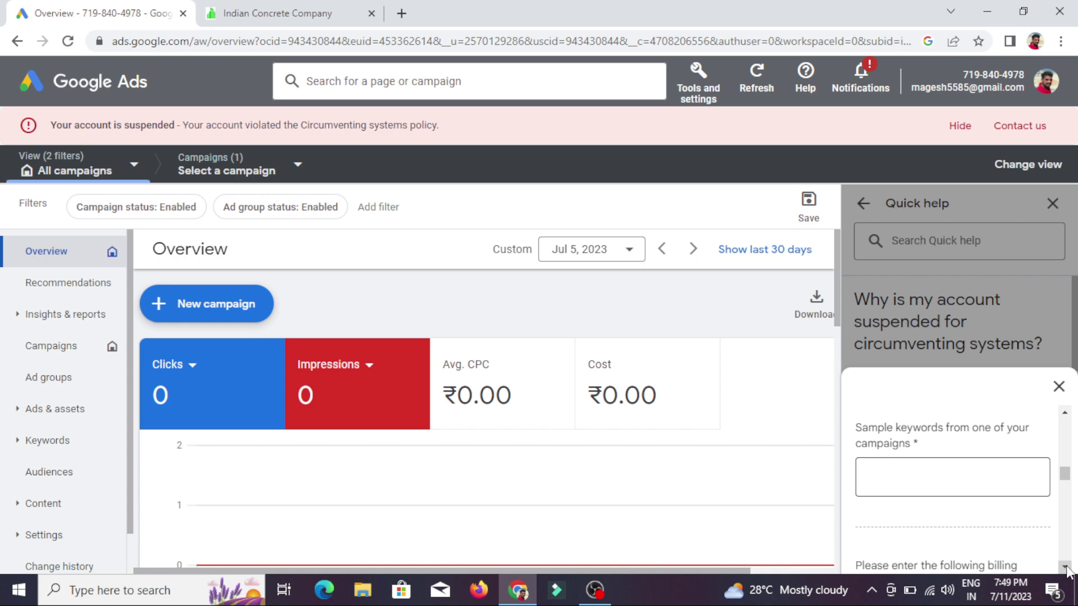
{"action": "left_click", "coordinate": [919, 471]}
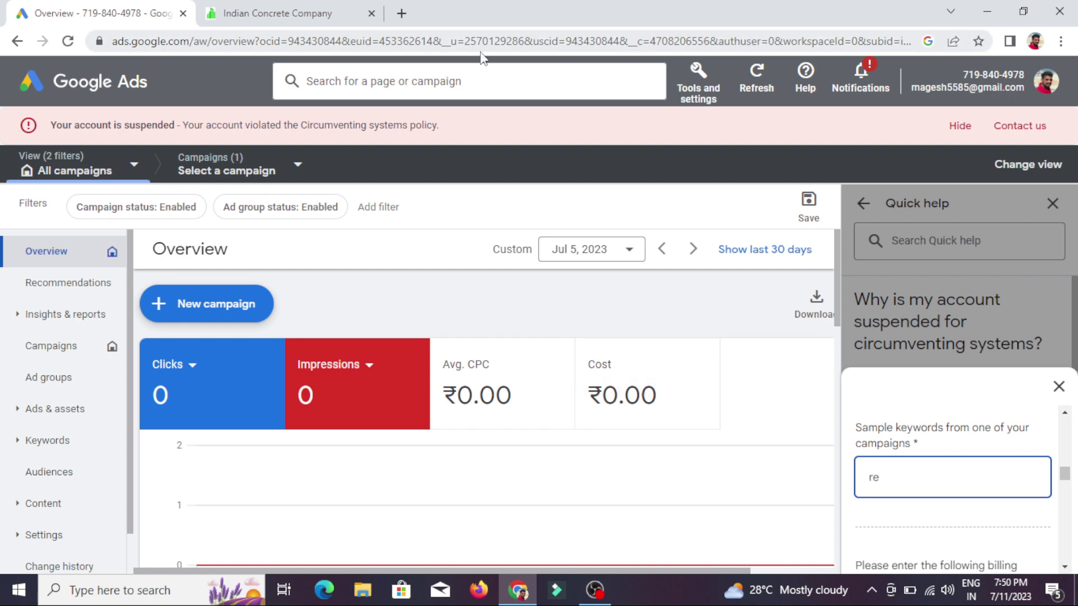
{"action": "left_click", "coordinate": [404, 15]}
{"action": "type", "text": "google ads"}
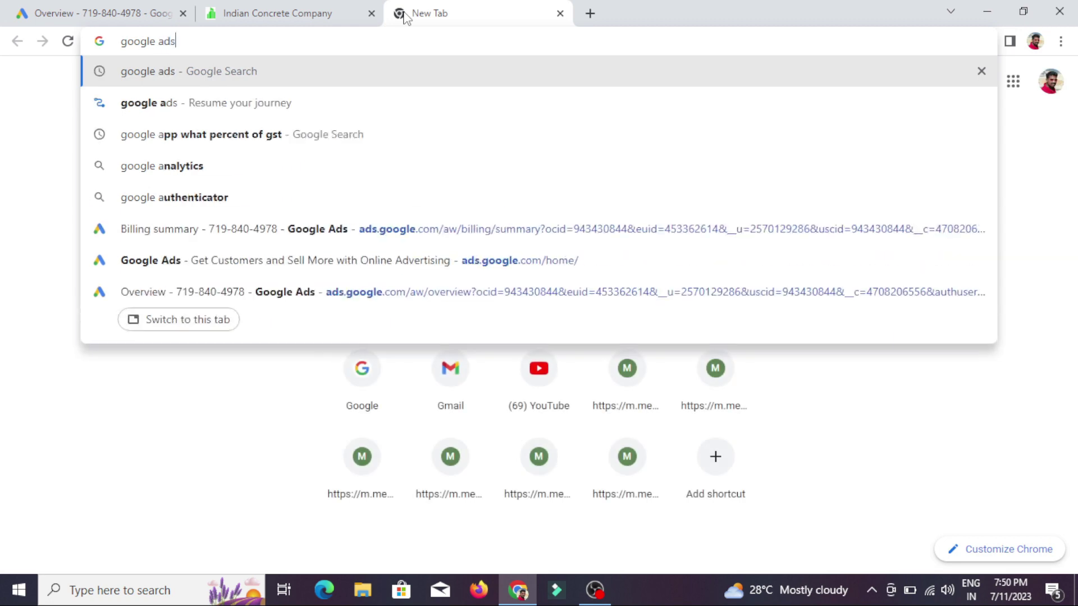
{"action": "key", "text": "Return"}
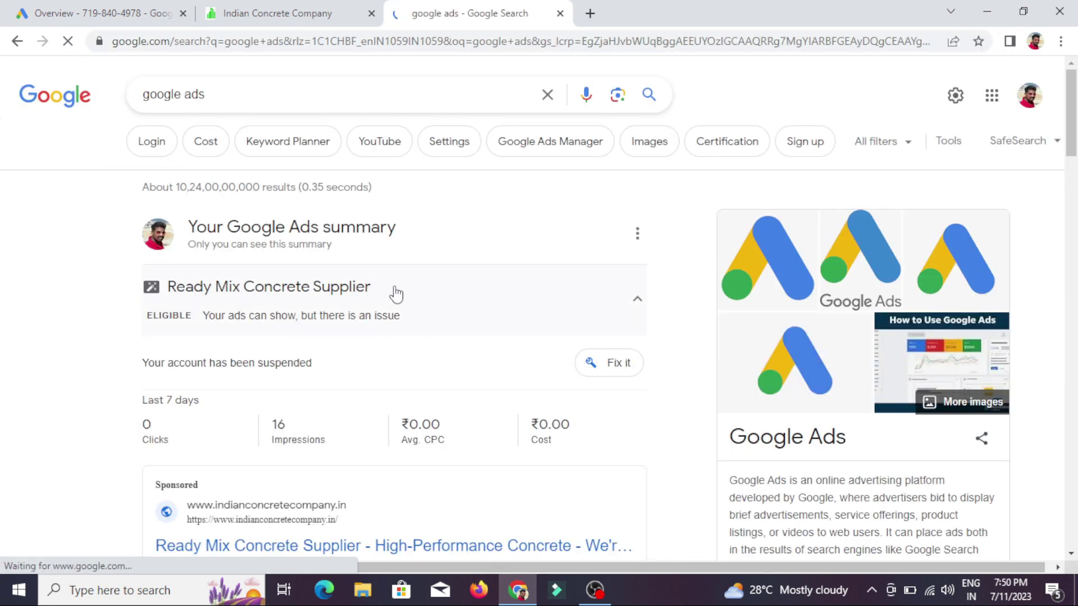
Step: Copy the campaign name "Ready Mix Concrete Supplier" from the ads summary and enter it as the appeal form's sample keywords
{"action": "left_click_drag", "start_coordinate": [396, 293], "coordinate": [170, 303]}
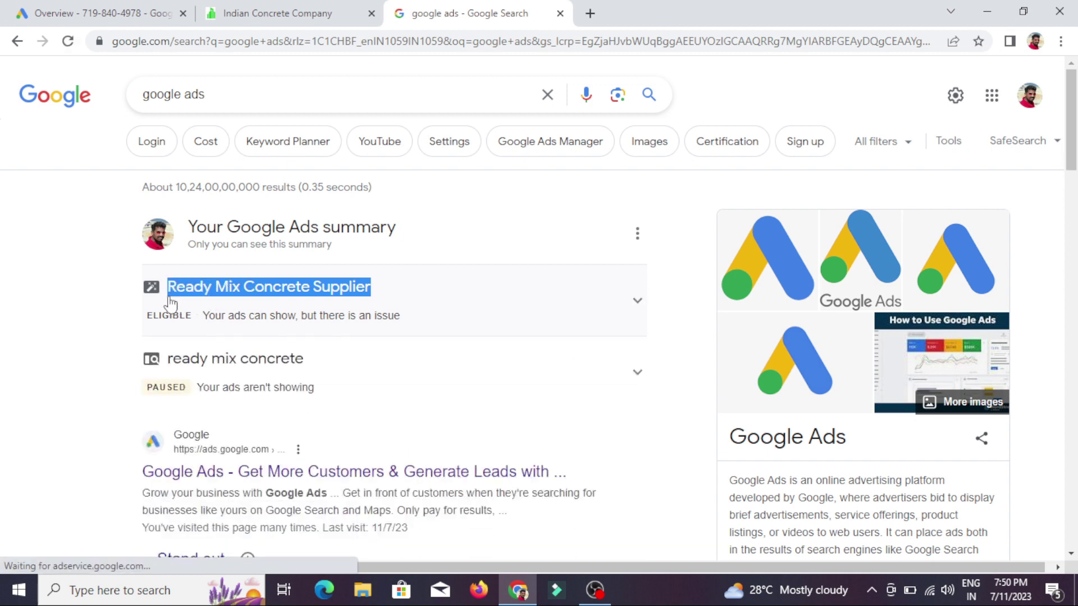
{"action": "right_click", "coordinate": [230, 285]}
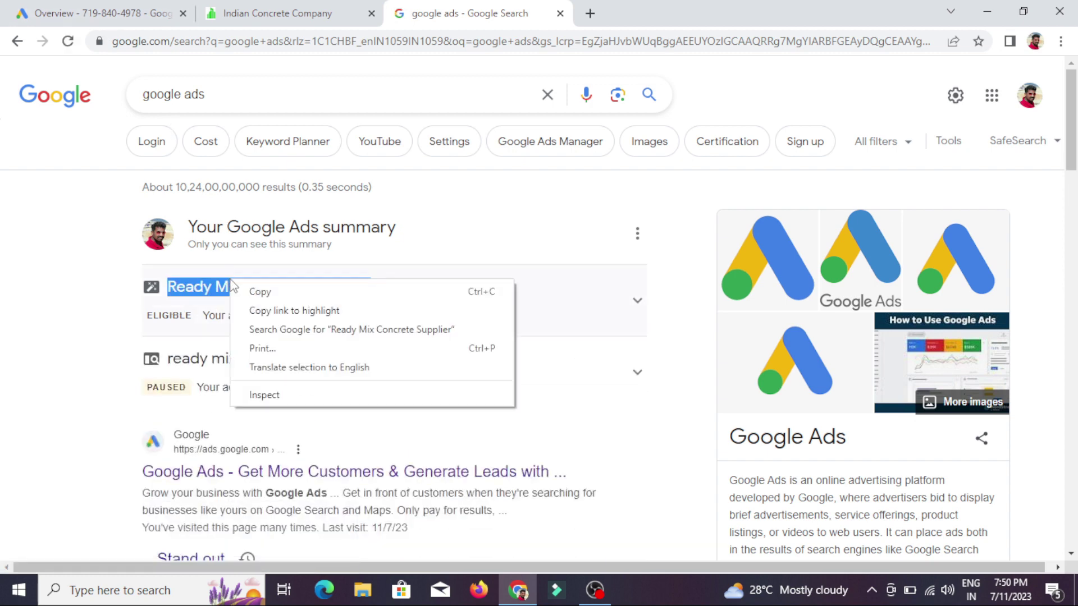
{"action": "left_click", "coordinate": [260, 292]}
{"action": "left_click", "coordinate": [101, 12]}
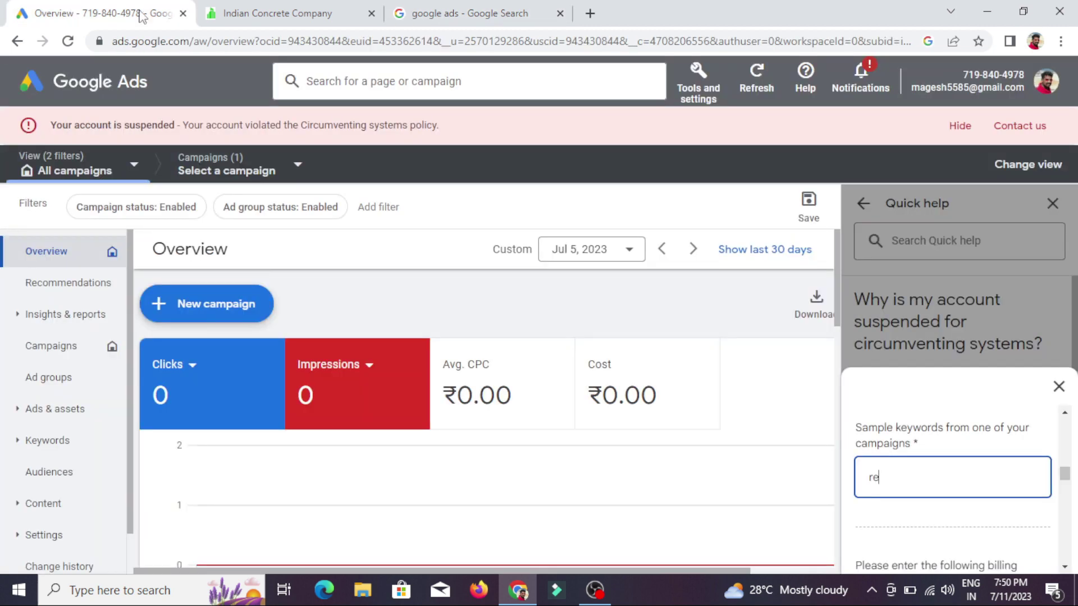
{"action": "key", "text": "ctrl+a"}
{"action": "key", "text": "BackSpace"}
{"action": "right_click", "coordinate": [908, 478]}
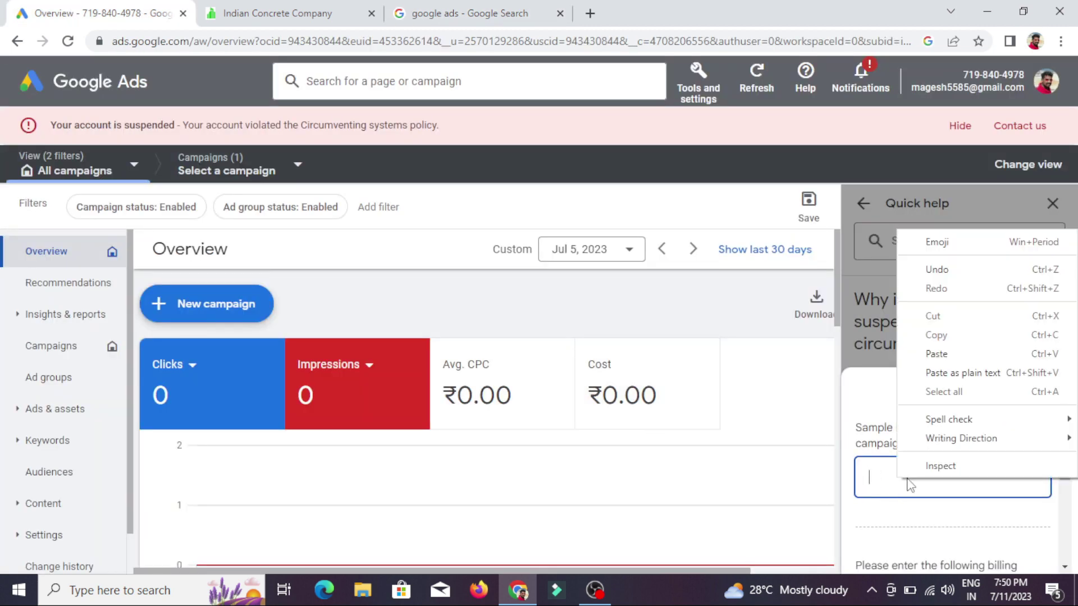
{"action": "left_click", "coordinate": [958, 352]}
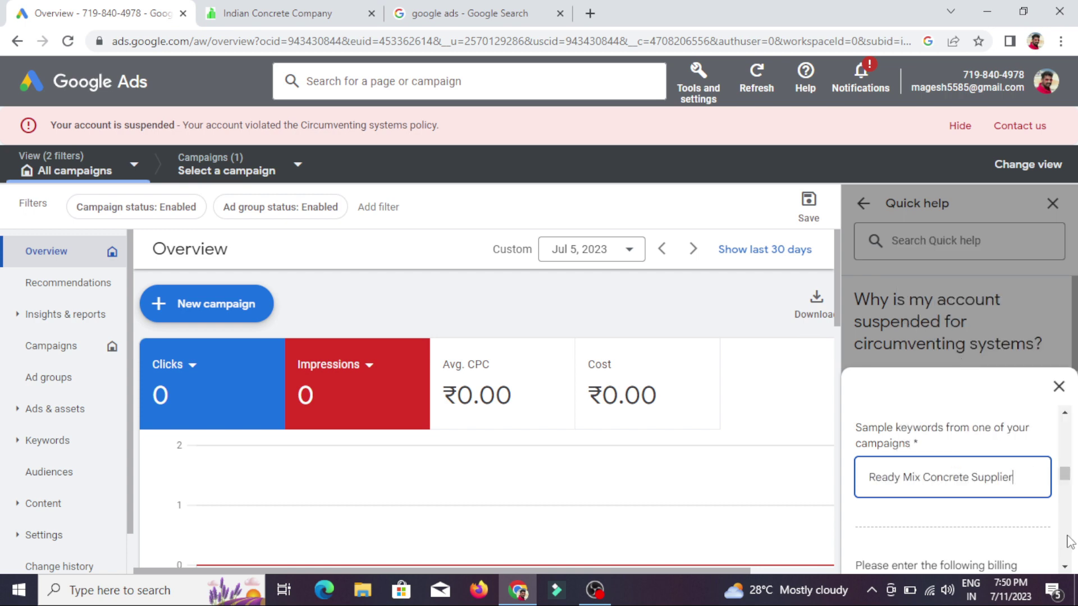
Step: For the form's Street address field, open the Contact Us page of the Indian Concrete Company site and find the company's address
{"action": "left_click", "coordinate": [1066, 567]}
{"action": "scroll", "coordinate": [954, 494], "scroll_direction": "down", "scroll_amount": 3}
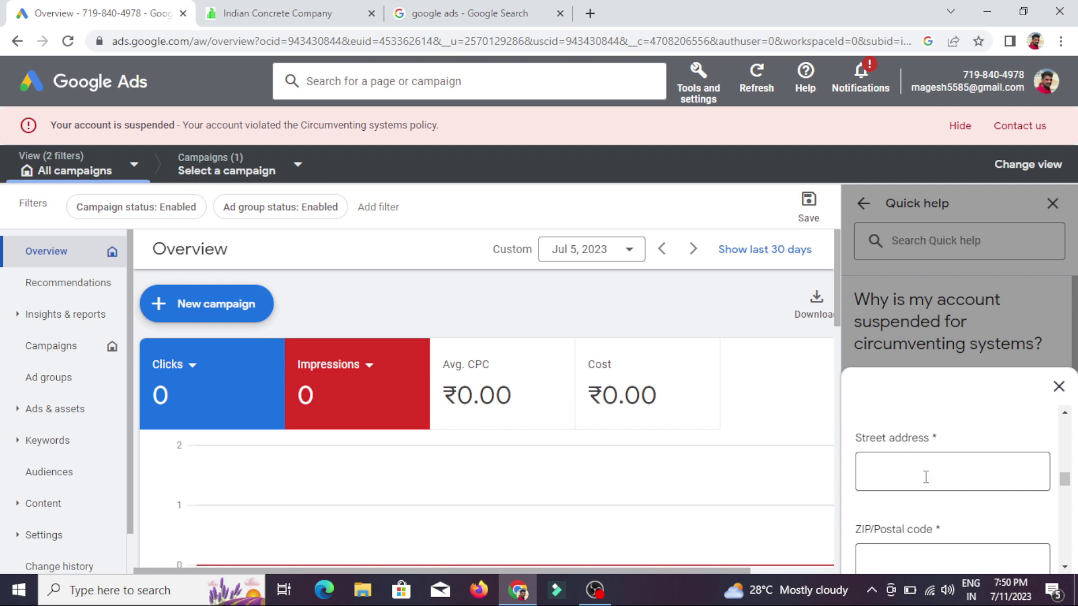
{"action": "left_click", "coordinate": [925, 477]}
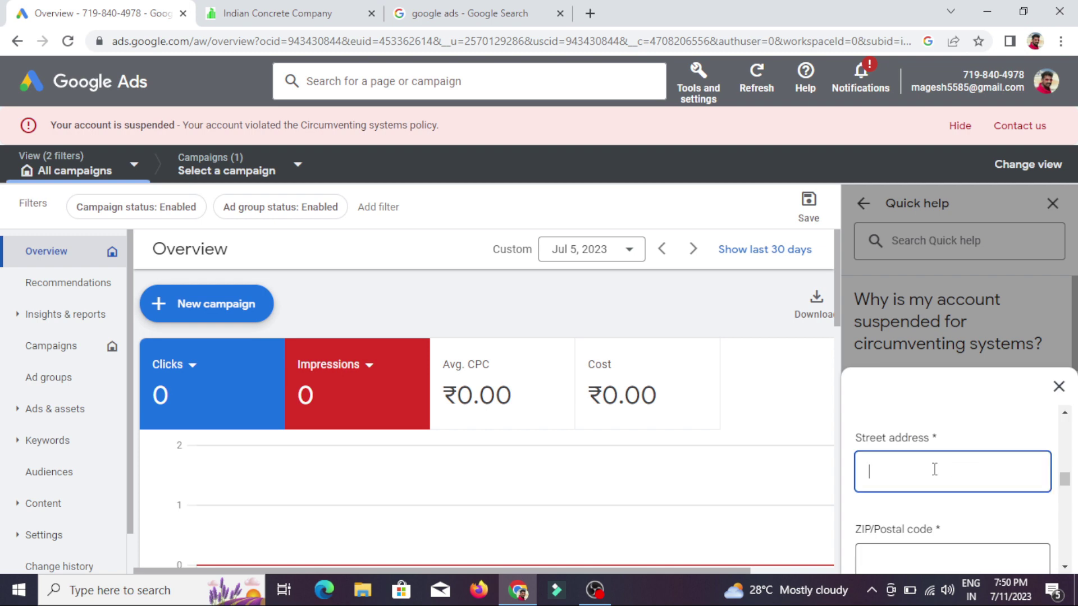
{"action": "left_click", "coordinate": [275, 12]}
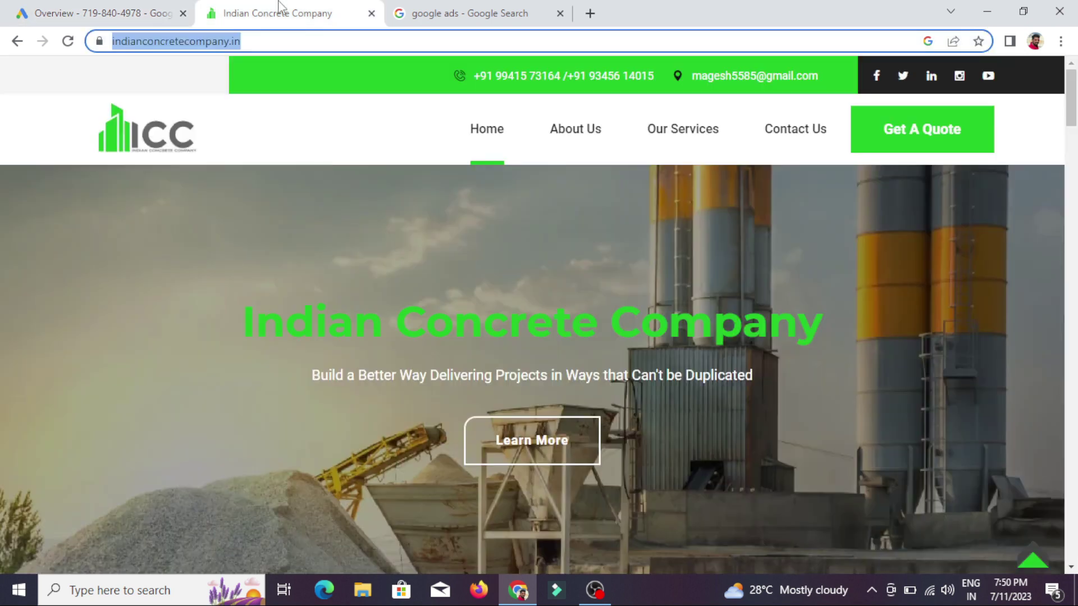
{"action": "left_click", "coordinate": [819, 147]}
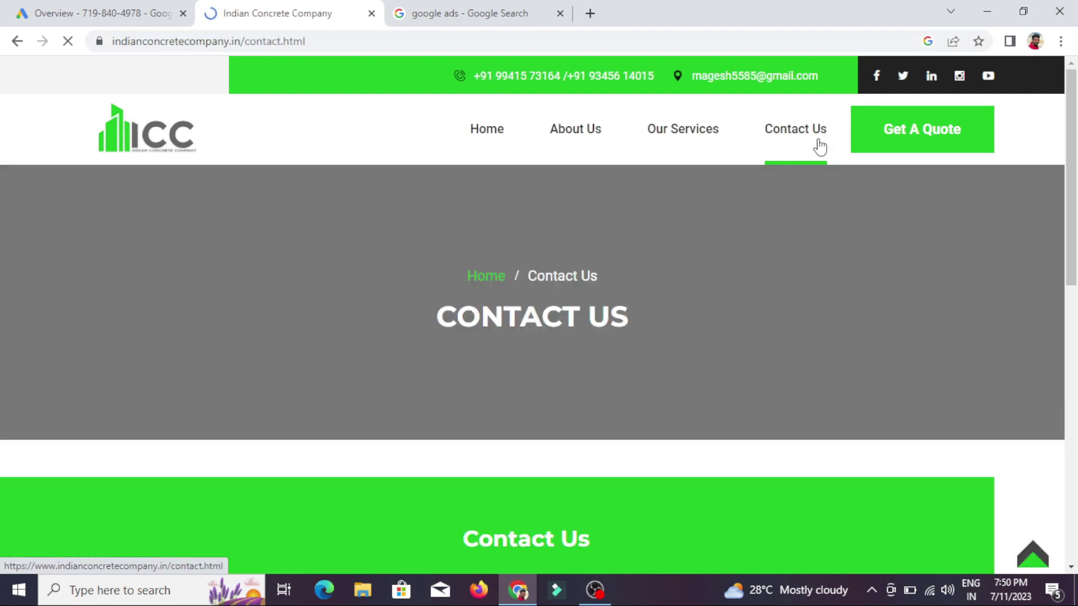
{"action": "scroll", "coordinate": [820, 147], "scroll_direction": "down", "scroll_amount": 8}
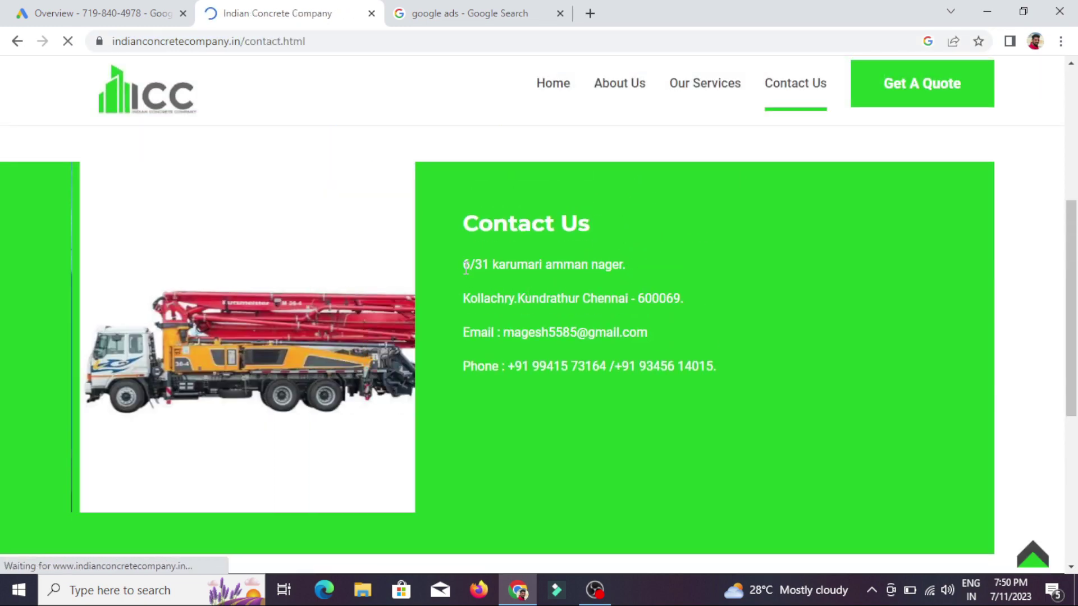
Step: Copy the company's full postal address from the Contact Us page and paste it into the appeal form's Street address field
{"action": "left_click_drag", "start_coordinate": [464, 264], "coordinate": [686, 299]}
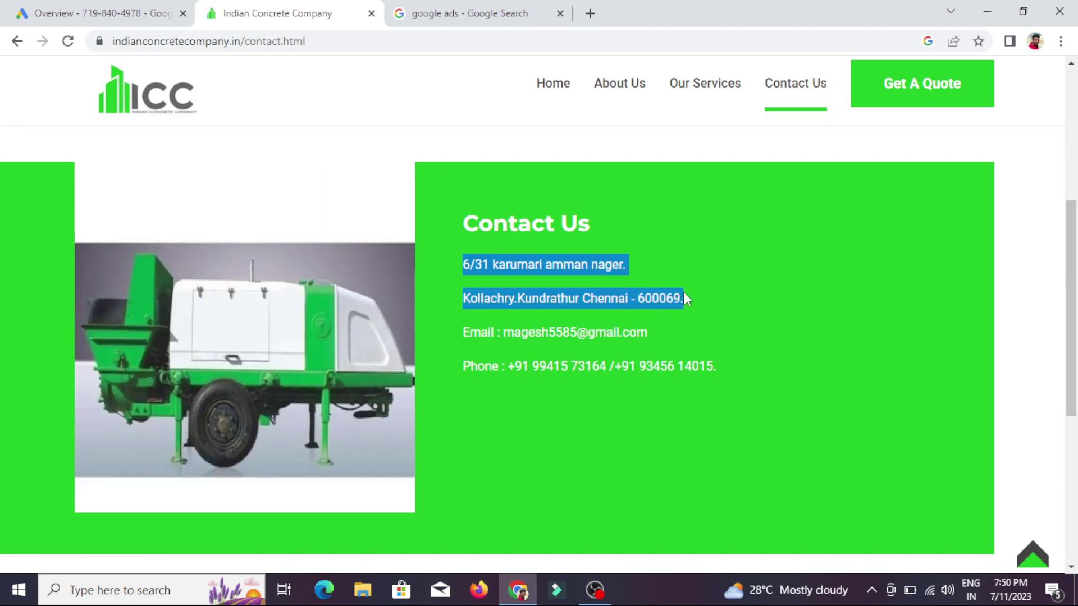
{"action": "right_click", "coordinate": [683, 292]}
{"action": "left_click", "coordinate": [708, 307]}
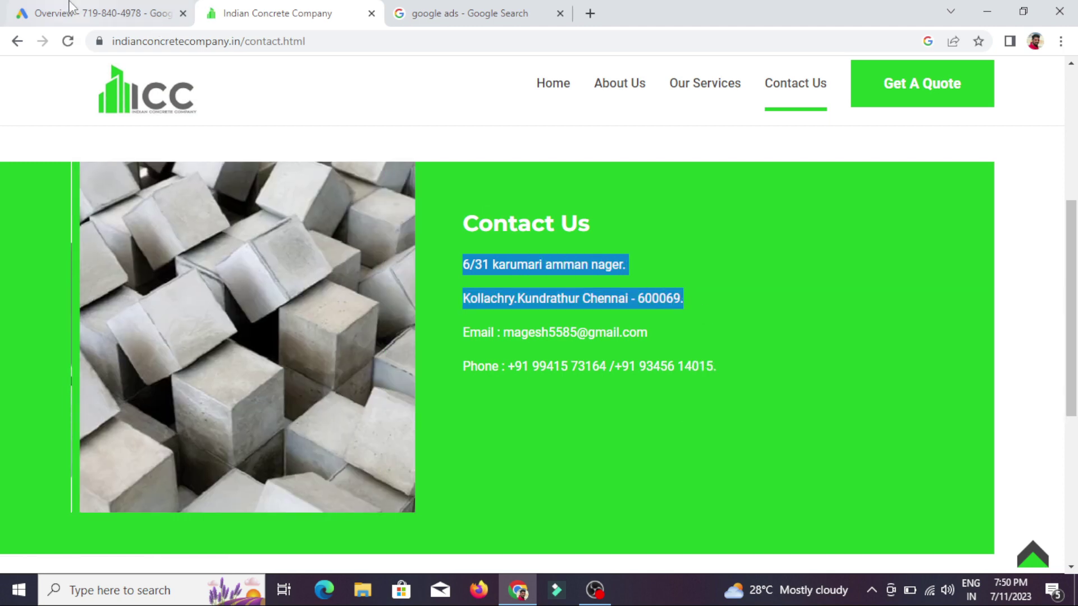
{"action": "left_click", "coordinate": [72, 12]}
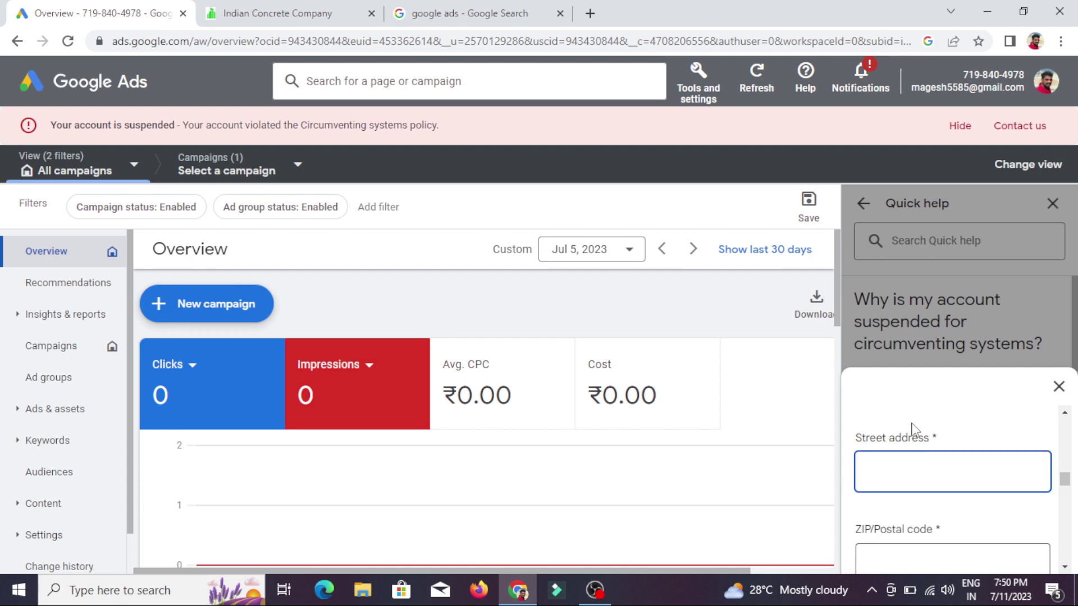
{"action": "key", "text": "ctrl+v"}
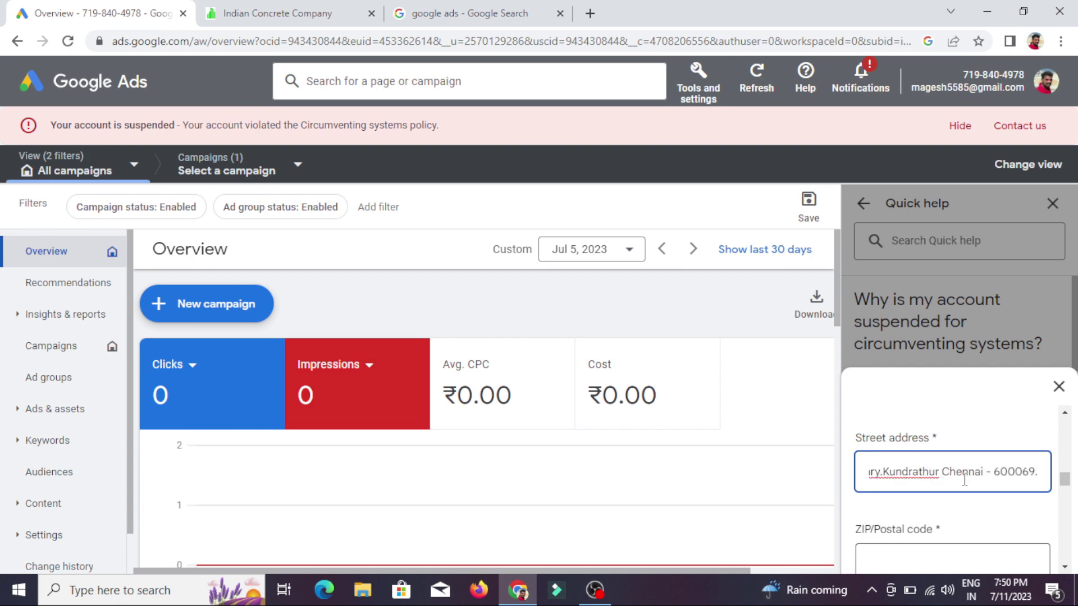
Step: Cut the postal code from the end of the street address and paste it into the ZIP/Postal code field
{"action": "key", "text": "shift+Left"}
{"action": "key", "text": "shift+Left"}
{"action": "key", "text": "shift+Left"}
{"action": "key", "text": "shift+Left"}
{"action": "key", "text": "shift+Left"}
{"action": "key", "text": "shift+Left"}
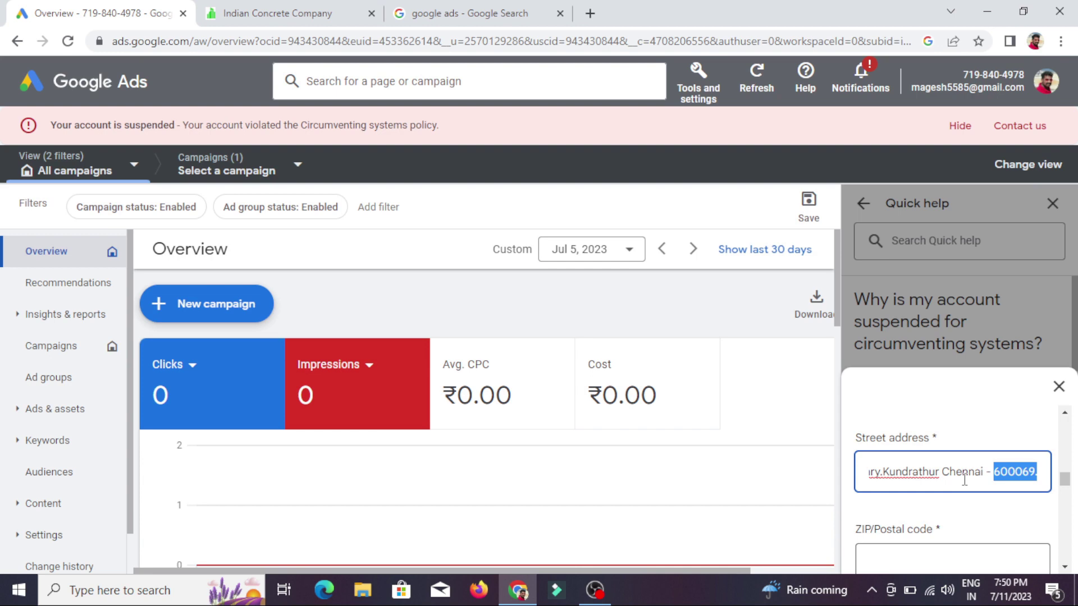
{"action": "key", "text": "ctrl+x"}
{"action": "left_click", "coordinate": [954, 553]}
{"action": "key", "text": "ctrl+v"}
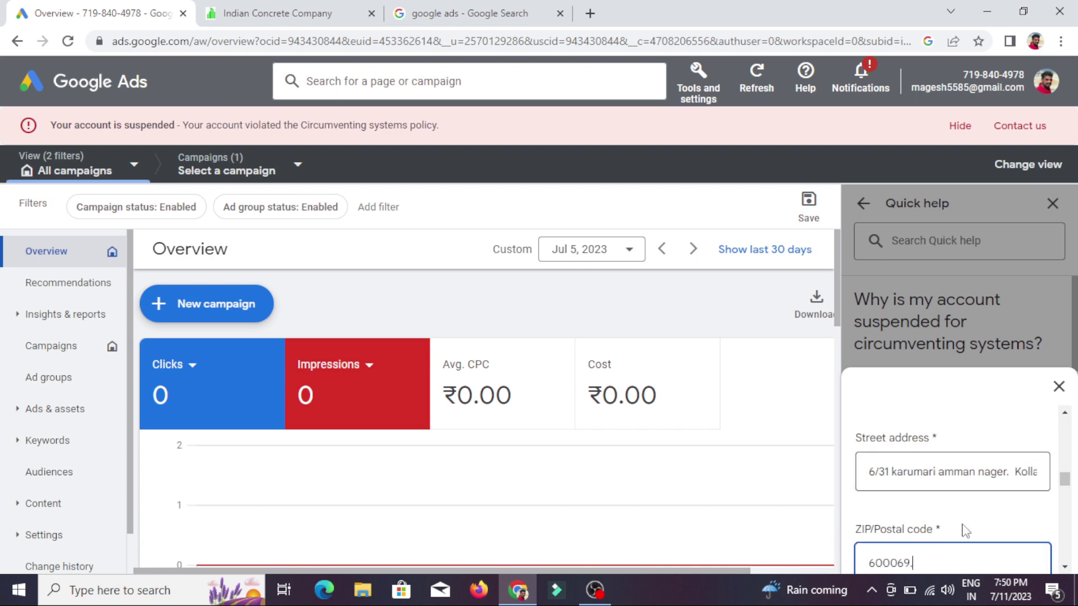
Step: Delete the city name and the trailing dash from the end of the Street address entry
{"action": "left_click", "coordinate": [969, 473]}
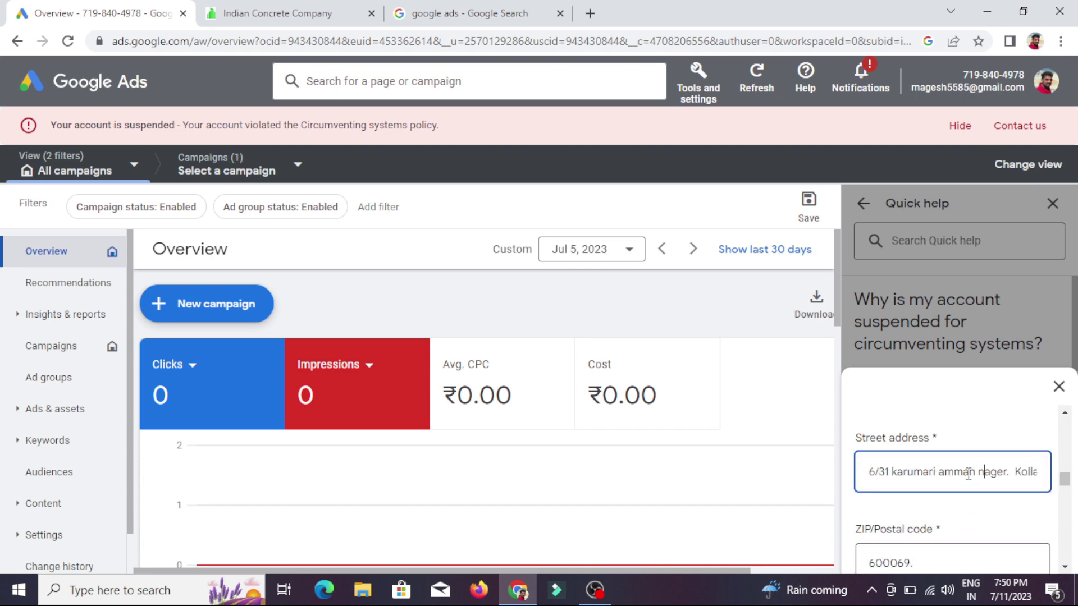
{"action": "key", "text": "Right"}
{"action": "key", "text": "Right"}
{"action": "key", "text": "Right"}
{"action": "key", "text": "Right"}
{"action": "key", "text": "Right"}
{"action": "key", "text": "Right"}
{"action": "key", "text": "Right"}
{"action": "key", "text": "Right"}
{"action": "key", "text": "Right"}
{"action": "key", "text": "Right"}
{"action": "key", "text": "Right"}
{"action": "key", "text": "Right"}
{"action": "key", "text": "Right"}
{"action": "key", "text": "Right"}
{"action": "key", "text": "Right"}
{"action": "key", "text": "Right"}
{"action": "key", "text": "Right"}
{"action": "key", "text": "Right"}
{"action": "key", "text": "Right"}
{"action": "key", "text": "Right"}
{"action": "key", "text": "BackSpace"}
{"action": "key", "text": "BackSpace"}
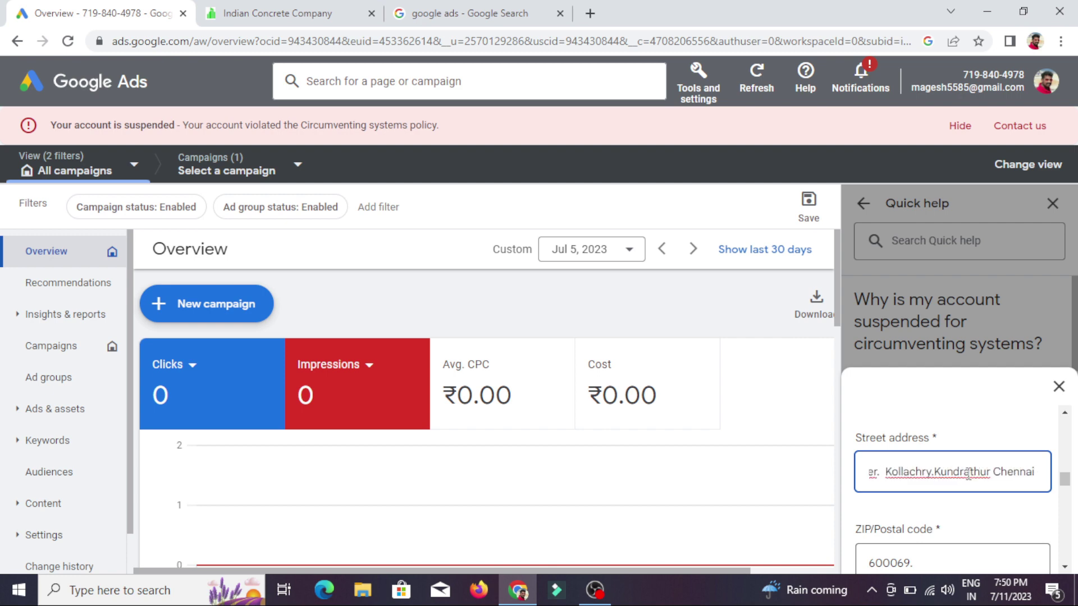
{"action": "key", "text": "BackSpace"}
{"action": "key", "text": "BackSpace"}
{"action": "key", "text": "BackSpace"}
{"action": "key", "text": "BackSpace"}
{"action": "key", "text": "BackSpace"}
{"action": "key", "text": "BackSpace"}
{"action": "key", "text": "BackSpace"}
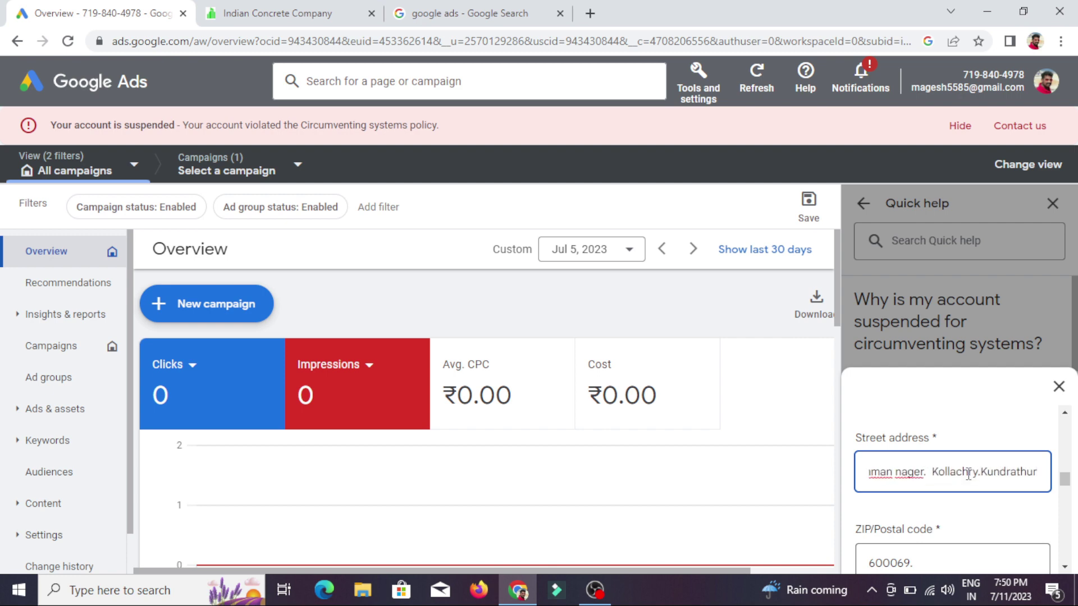
Step: Dismiss the Windows Security notification and enter the company's city in the form's City field
{"action": "scroll", "coordinate": [969, 474], "scroll_direction": "down", "scroll_amount": 3}
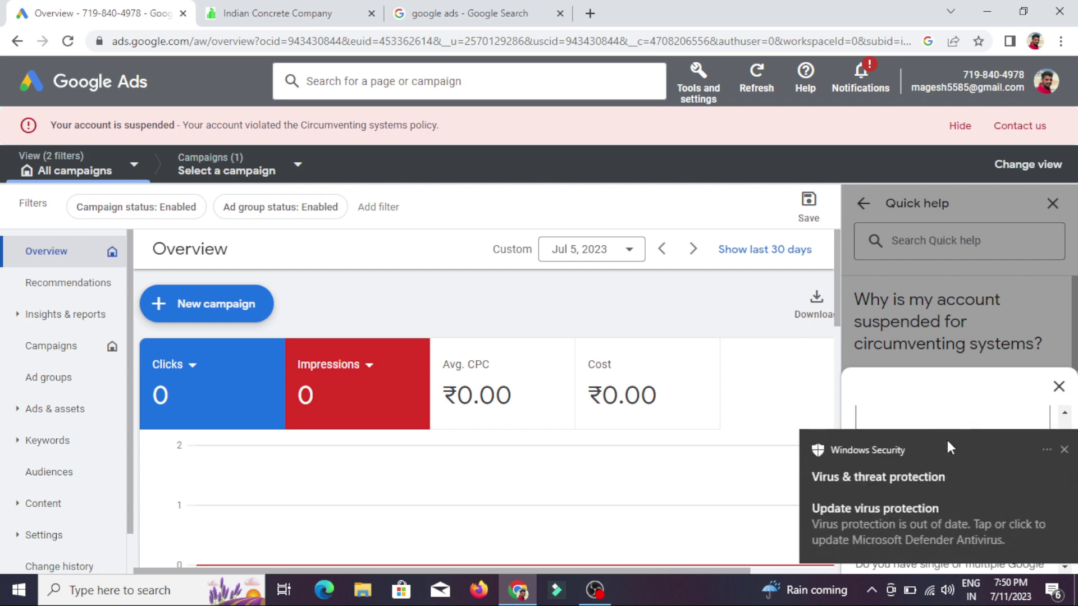
{"action": "left_click", "coordinate": [1043, 449]}
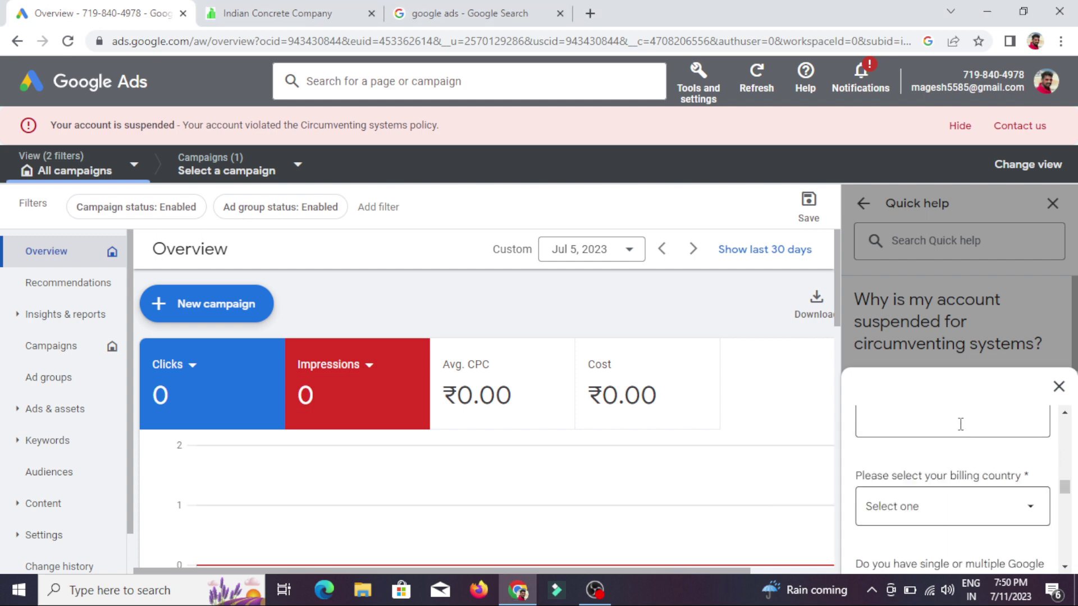
{"action": "left_click", "coordinate": [961, 425]}
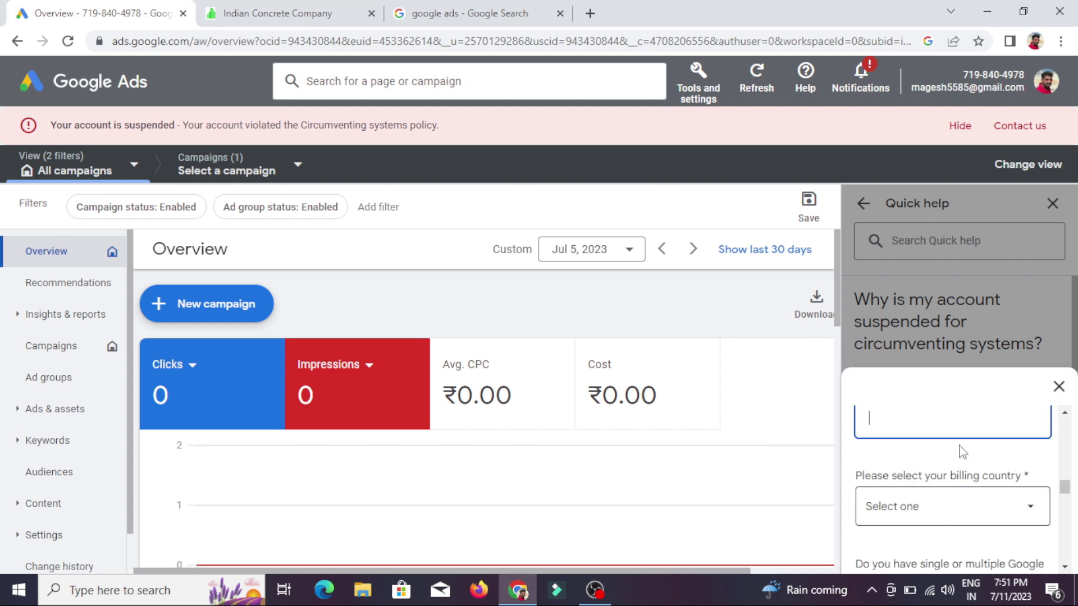
{"action": "scroll", "coordinate": [962, 451], "scroll_direction": "up", "scroll_amount": 1}
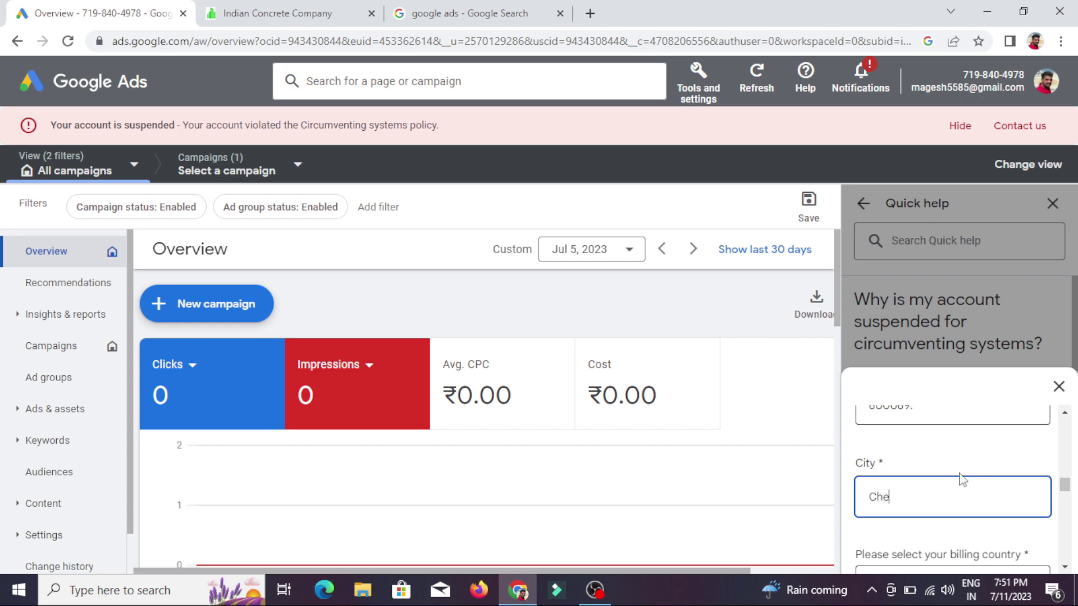
Step: Select India as the billing country in the appeal form
{"action": "left_click", "coordinate": [1064, 567]}
{"action": "left_click", "coordinate": [1064, 568]}
{"action": "left_click", "coordinate": [1064, 567]}
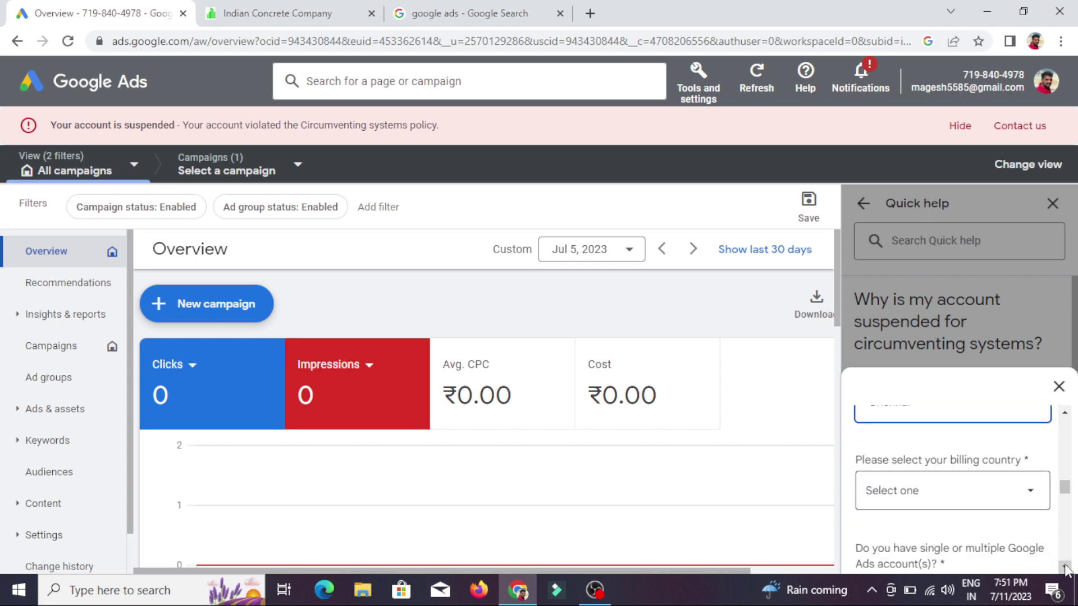
{"action": "left_click", "coordinate": [940, 504]}
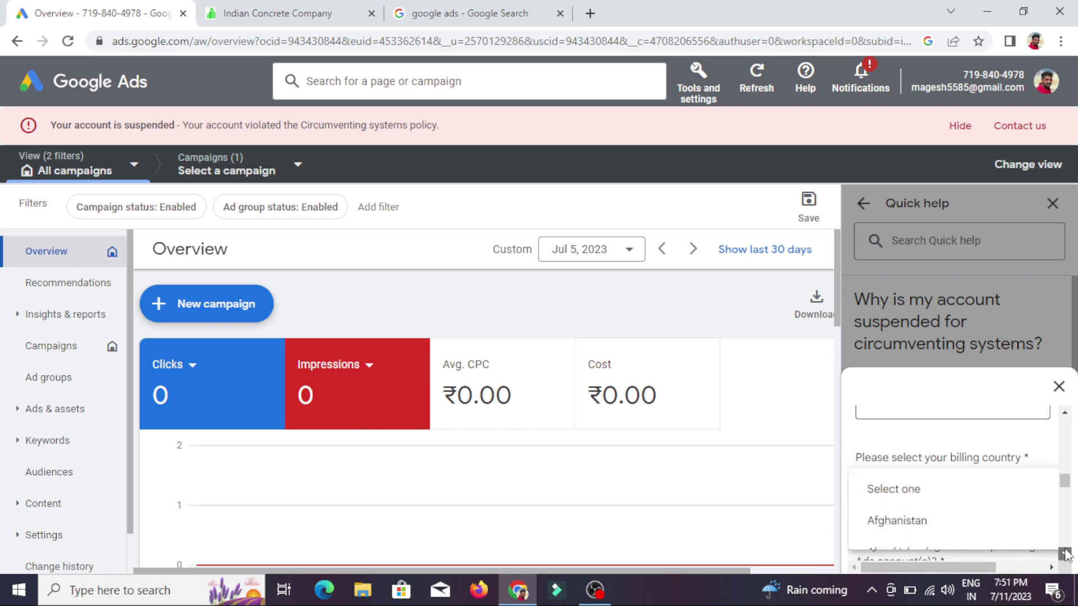
{"action": "scroll", "coordinate": [1018, 545], "scroll_direction": "down", "scroll_amount": 5}
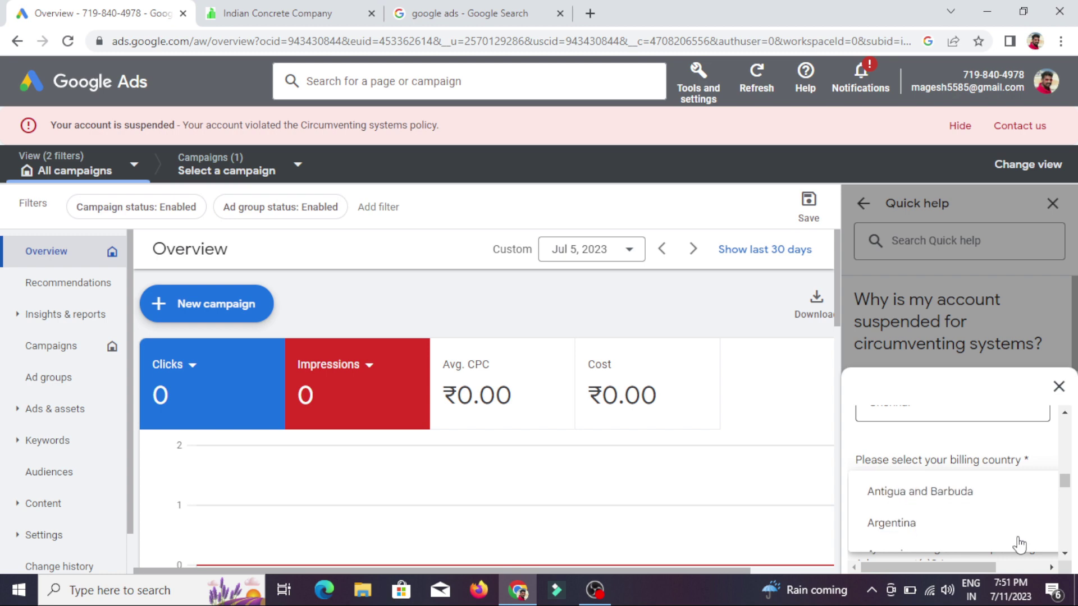
{"action": "scroll", "coordinate": [1018, 544], "scroll_direction": "down", "scroll_amount": 6}
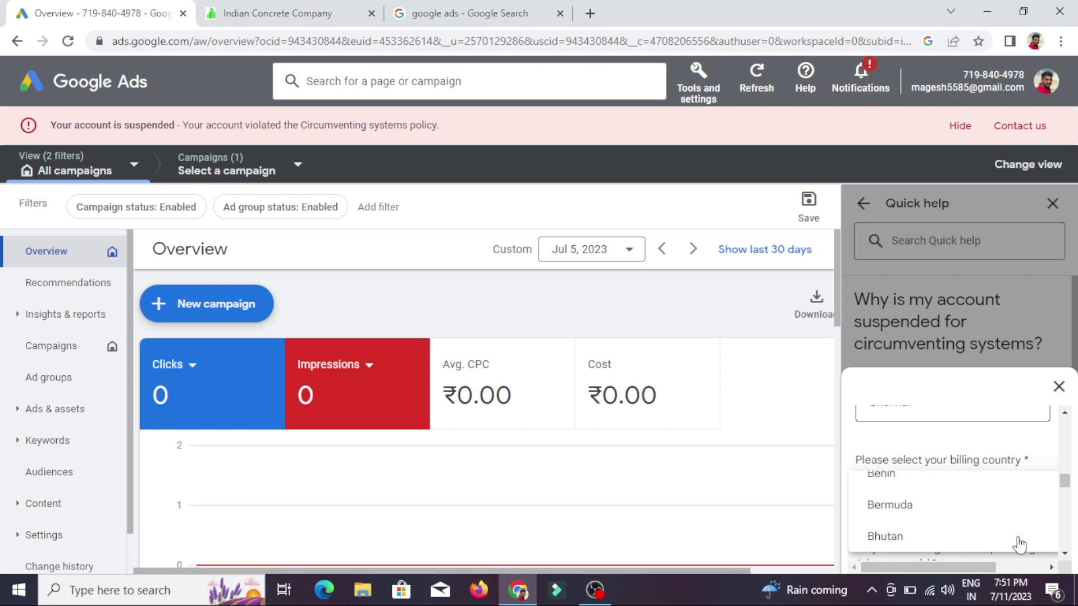
{"action": "scroll", "coordinate": [1018, 544], "scroll_direction": "down", "scroll_amount": 8}
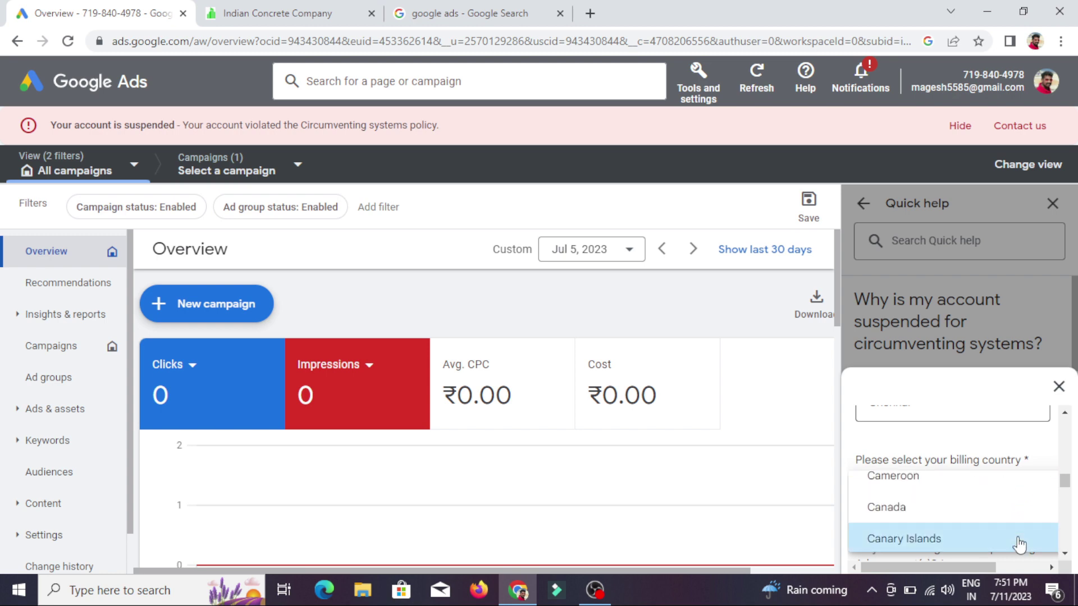
{"action": "scroll", "coordinate": [1020, 544], "scroll_direction": "down", "scroll_amount": 6}
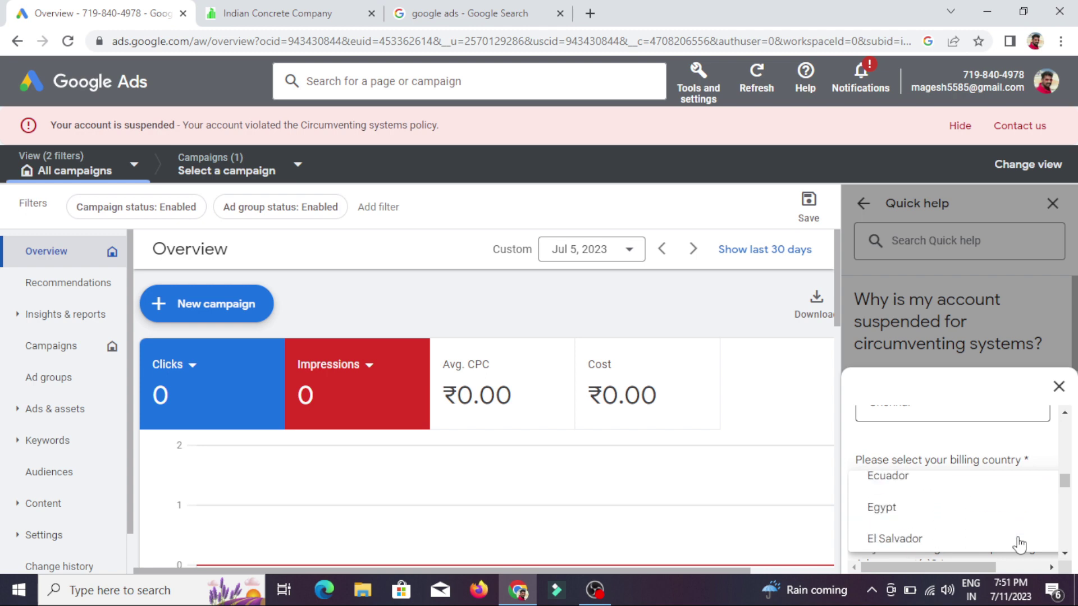
{"action": "scroll", "coordinate": [1020, 545], "scroll_direction": "down", "scroll_amount": 3}
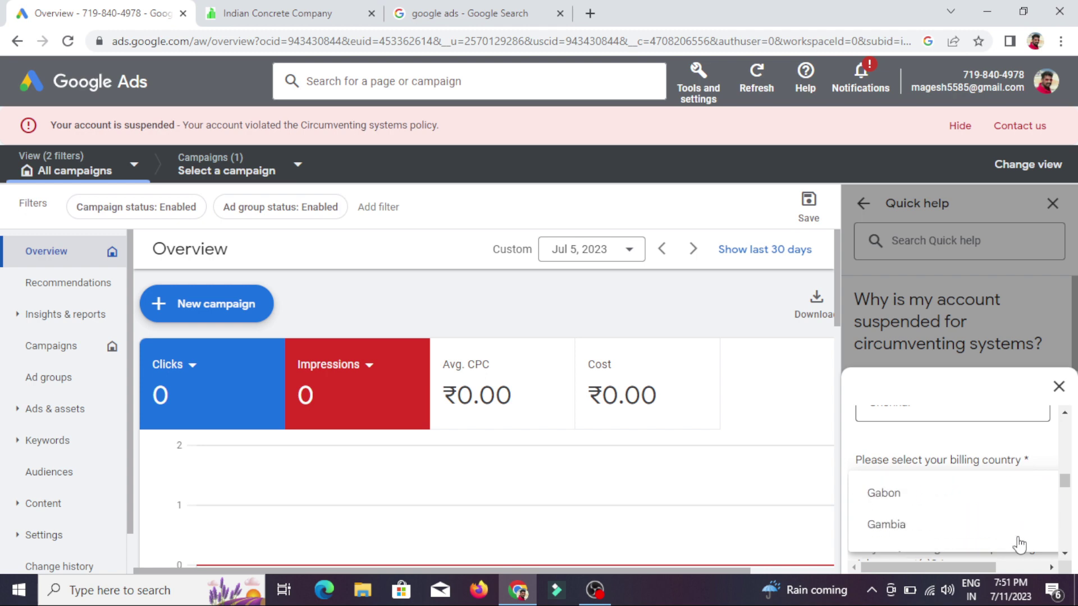
{"action": "scroll", "coordinate": [1020, 544], "scroll_direction": "down", "scroll_amount": 5}
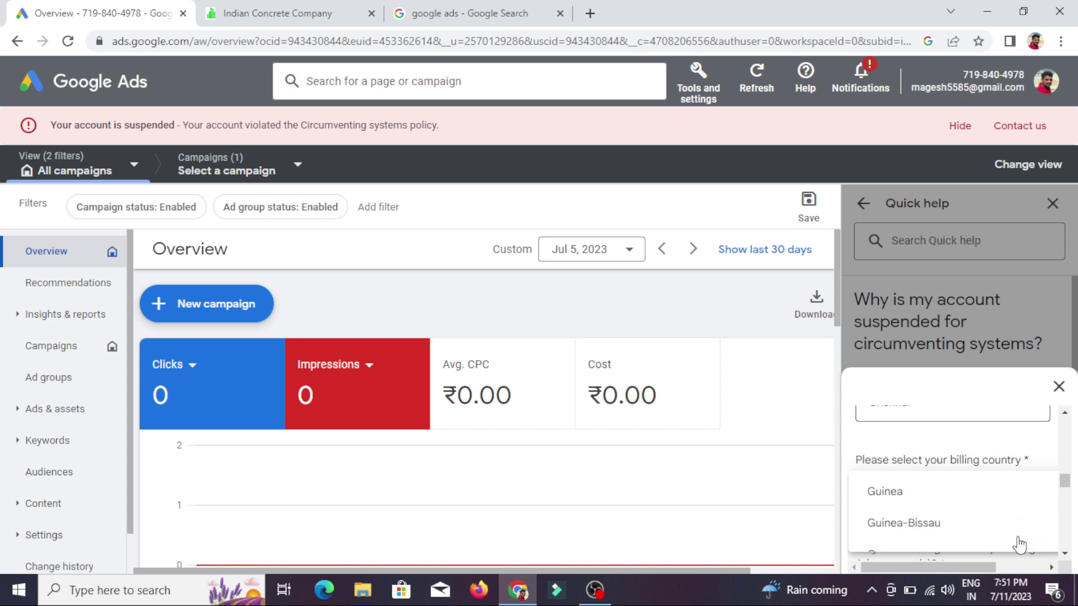
{"action": "scroll", "coordinate": [1020, 544], "scroll_direction": "down", "scroll_amount": 4}
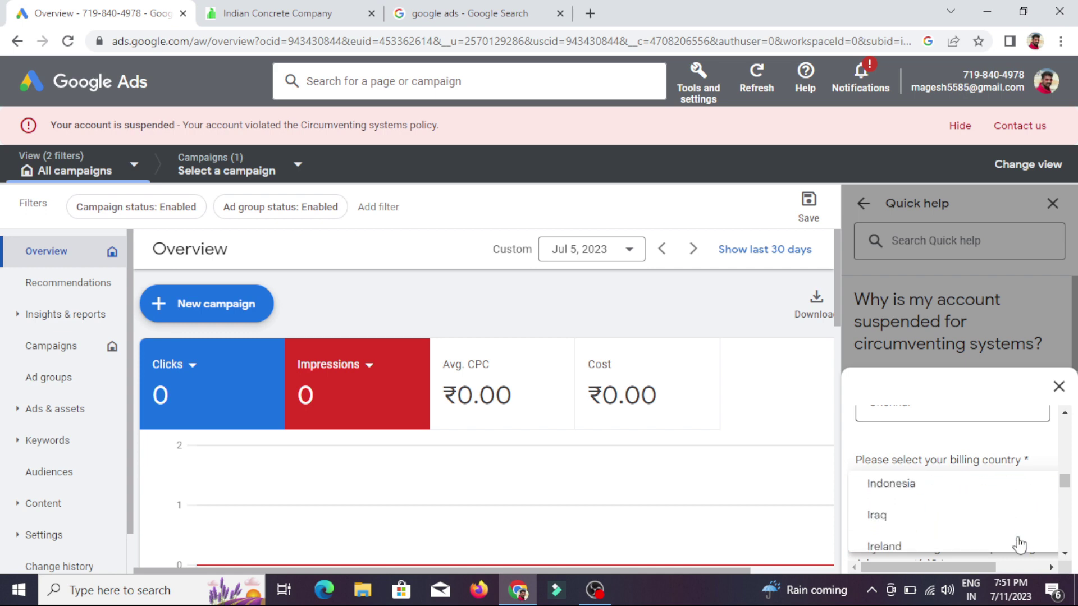
{"action": "scroll", "coordinate": [1020, 545], "scroll_direction": "down", "scroll_amount": 1}
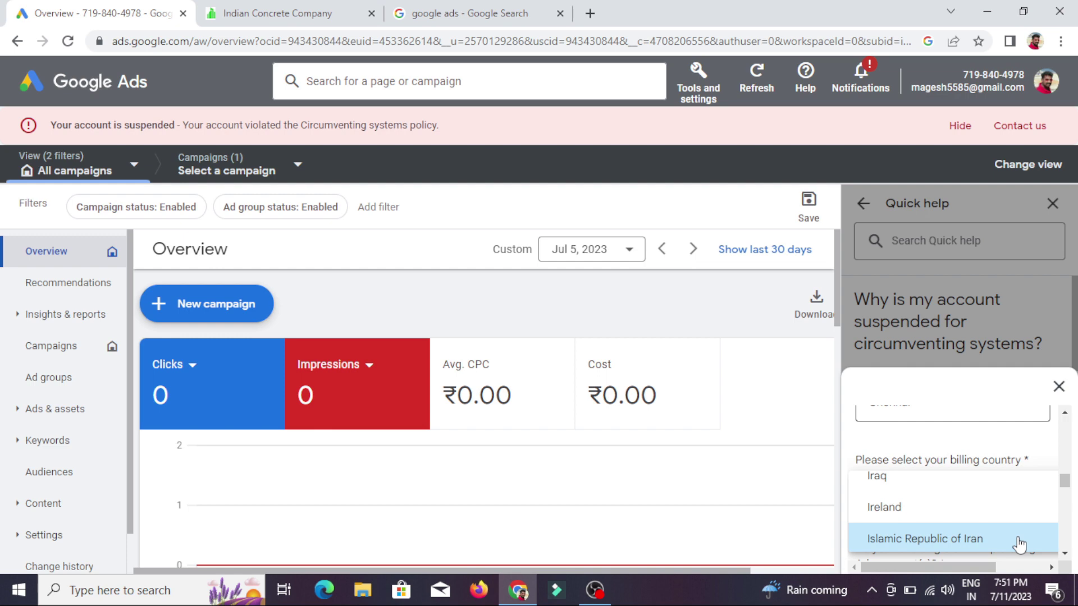
{"action": "scroll", "coordinate": [964, 517], "scroll_direction": "up", "scroll_amount": 2}
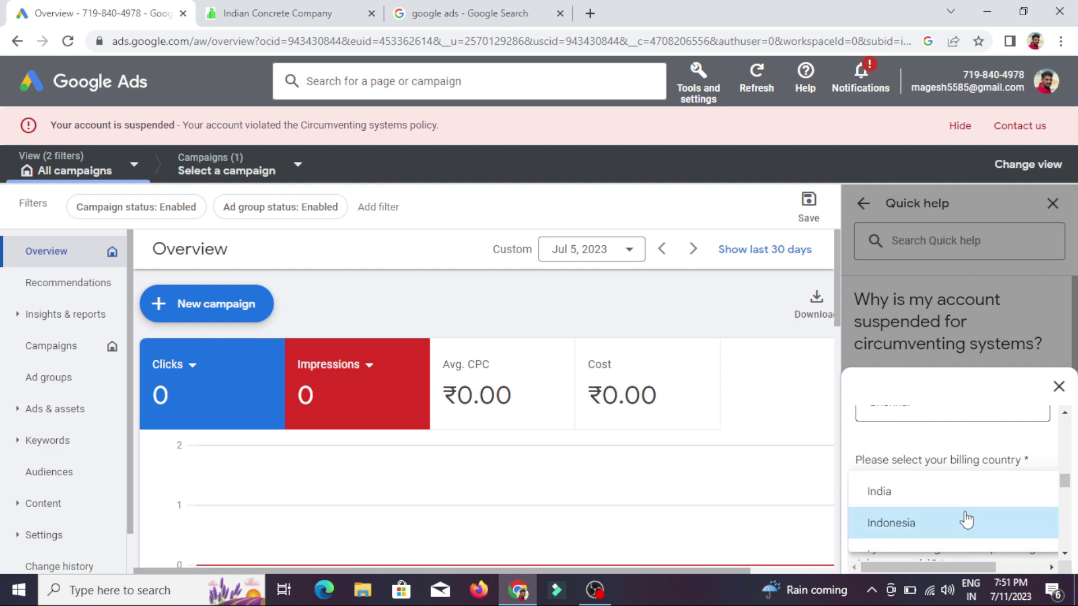
{"action": "left_click", "coordinate": [900, 496]}
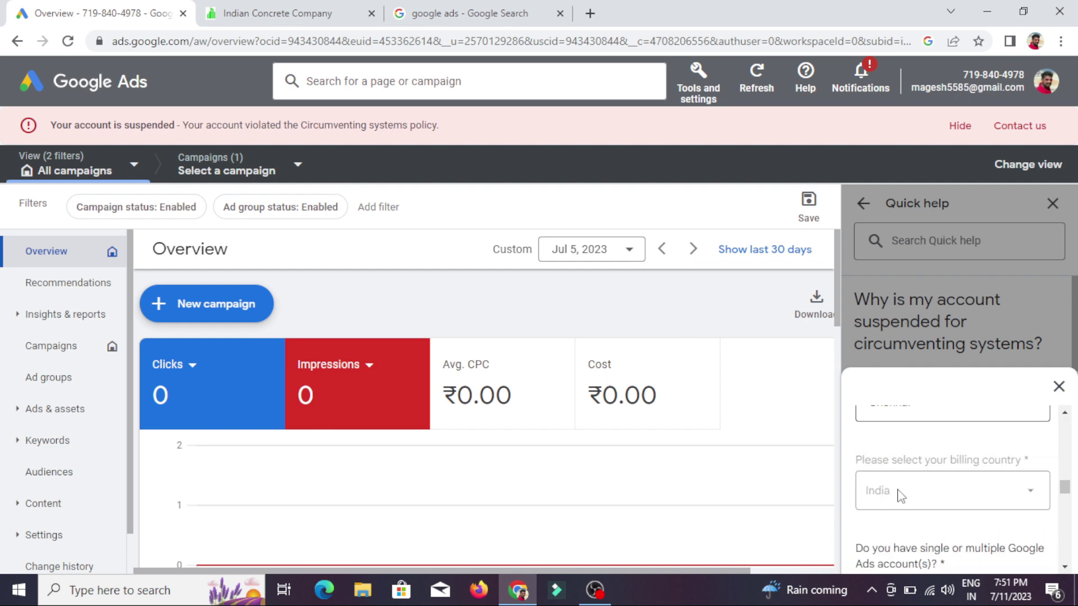
Step: Answer Single for the number of Google Ads accounts and Yes for advertising your own business
{"action": "scroll", "coordinate": [900, 496], "scroll_direction": "down", "scroll_amount": 3}
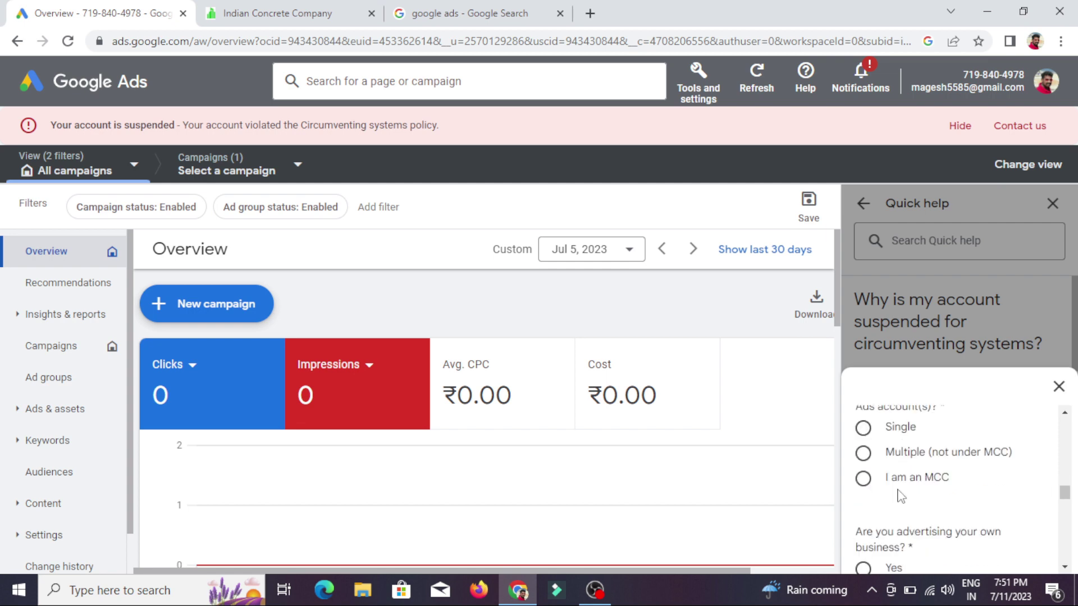
{"action": "left_click", "coordinate": [863, 429]}
{"action": "scroll", "coordinate": [926, 473], "scroll_direction": "down", "scroll_amount": 2}
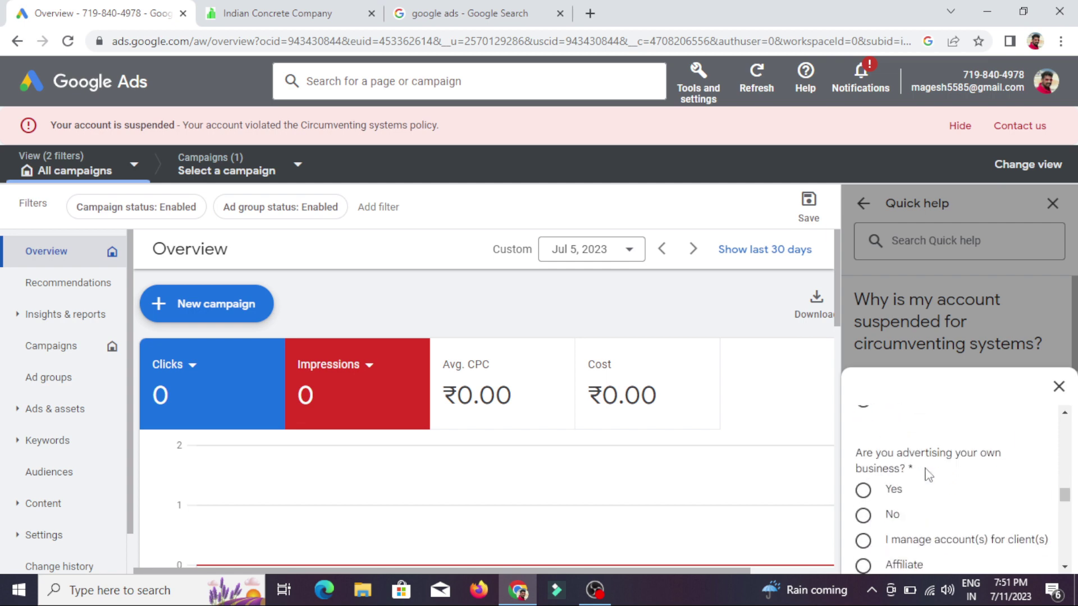
{"action": "left_click", "coordinate": [865, 491]}
Step: Answer the question about who pays for the Google Ads account with "i pay google ads"
{"action": "scroll", "coordinate": [937, 513], "scroll_direction": "down", "scroll_amount": 3}
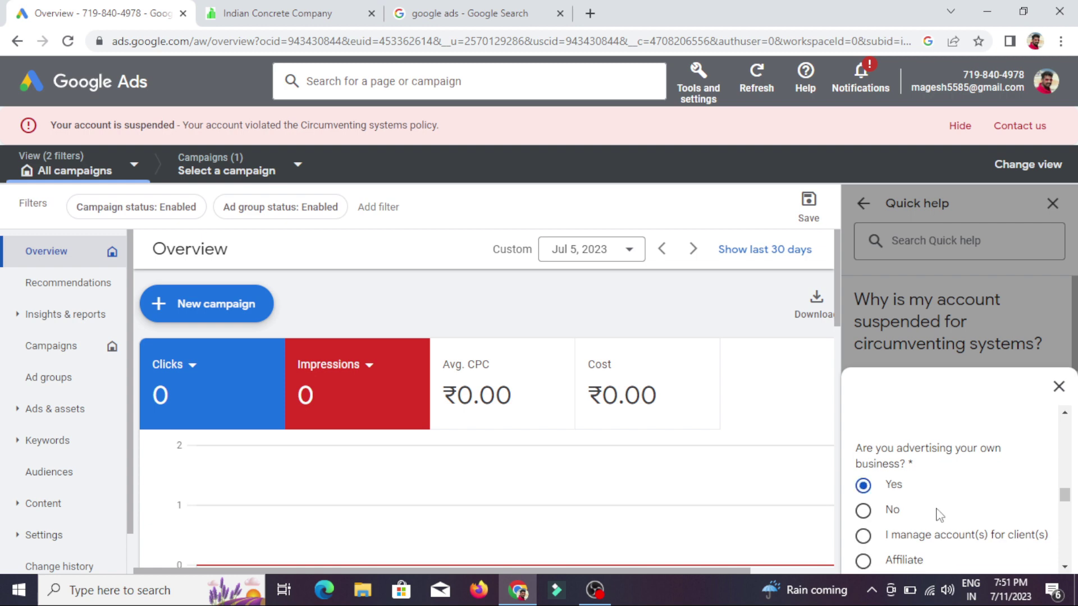
{"action": "scroll", "coordinate": [936, 514], "scroll_direction": "down", "scroll_amount": 3}
{"action": "scroll", "coordinate": [936, 512], "scroll_direction": "up", "scroll_amount": 2}
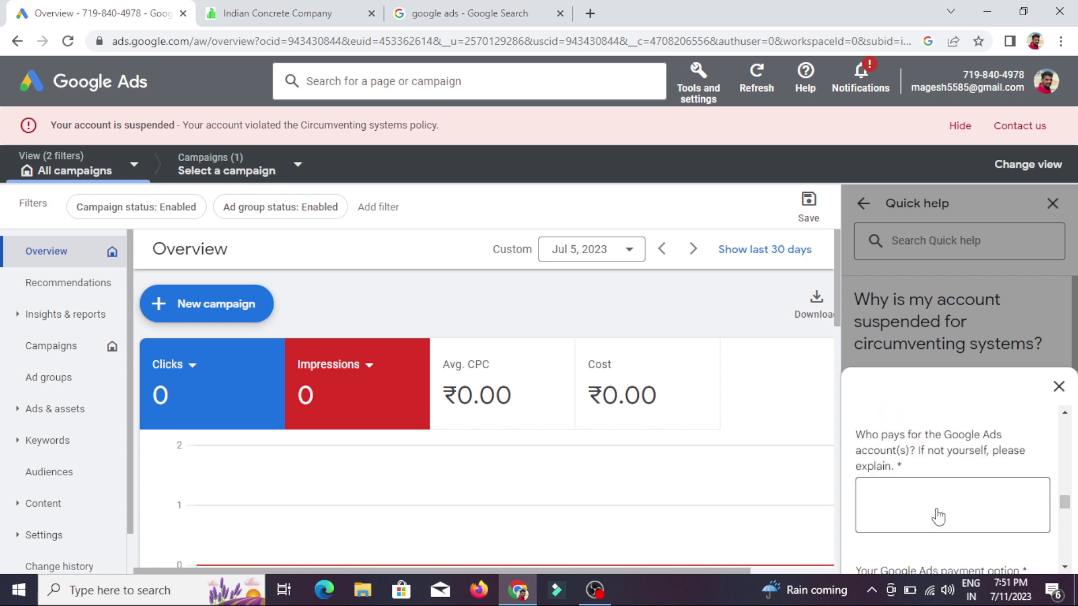
{"action": "left_click", "coordinate": [937, 508]}
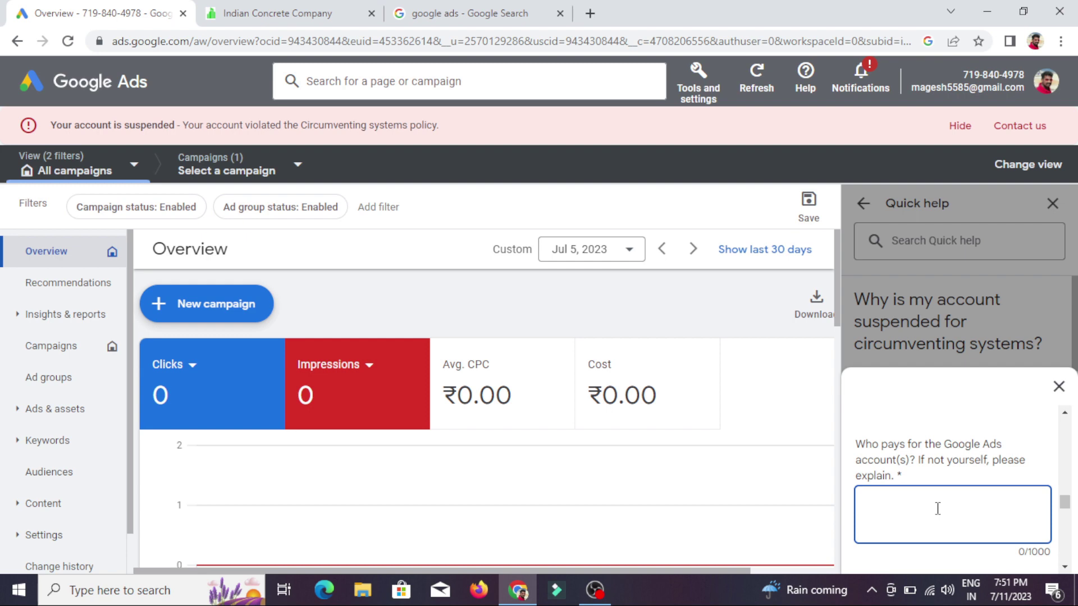
{"action": "scroll", "coordinate": [937, 509], "scroll_direction": "down", "scroll_amount": 2}
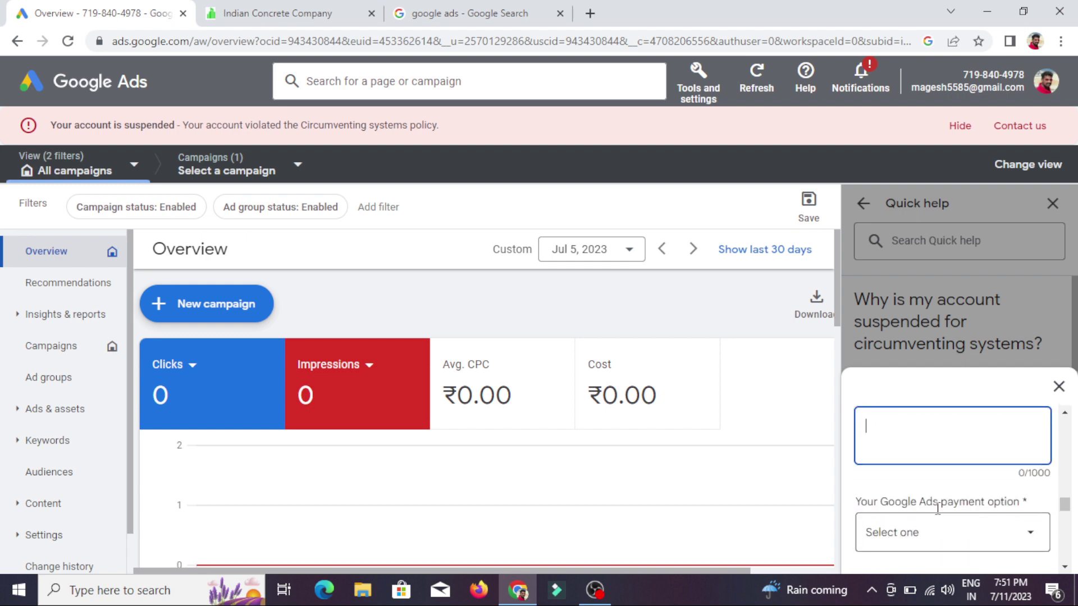
{"action": "scroll", "coordinate": [938, 516], "scroll_direction": "up", "scroll_amount": 2}
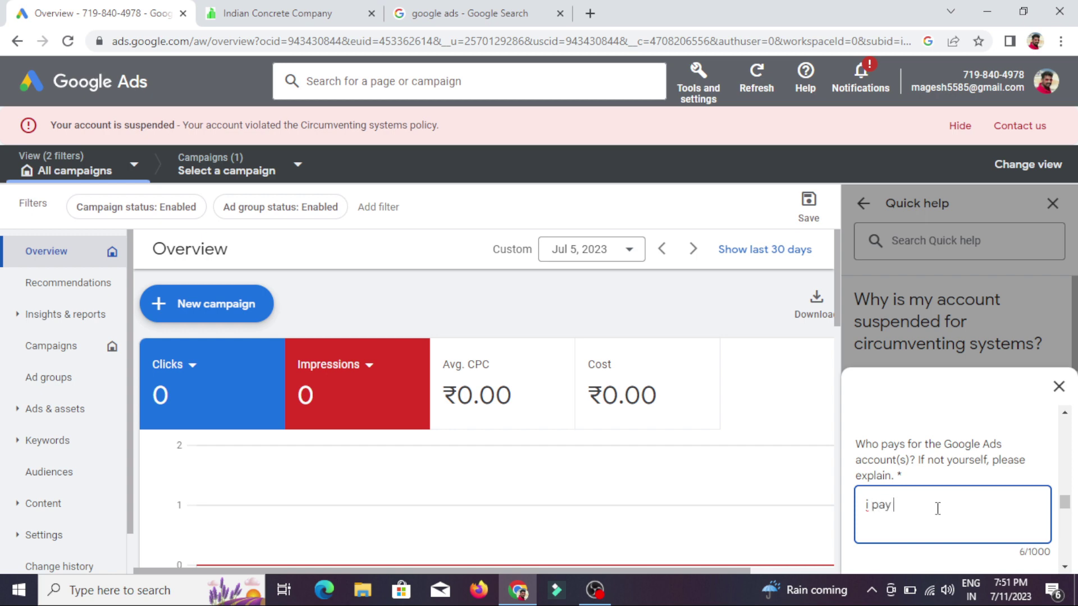
{"action": "type", "text": "i pay google ads"}
Step: Choose Other as the Google Ads payment option in the appeal form
{"action": "left_click", "coordinate": [1065, 567]}
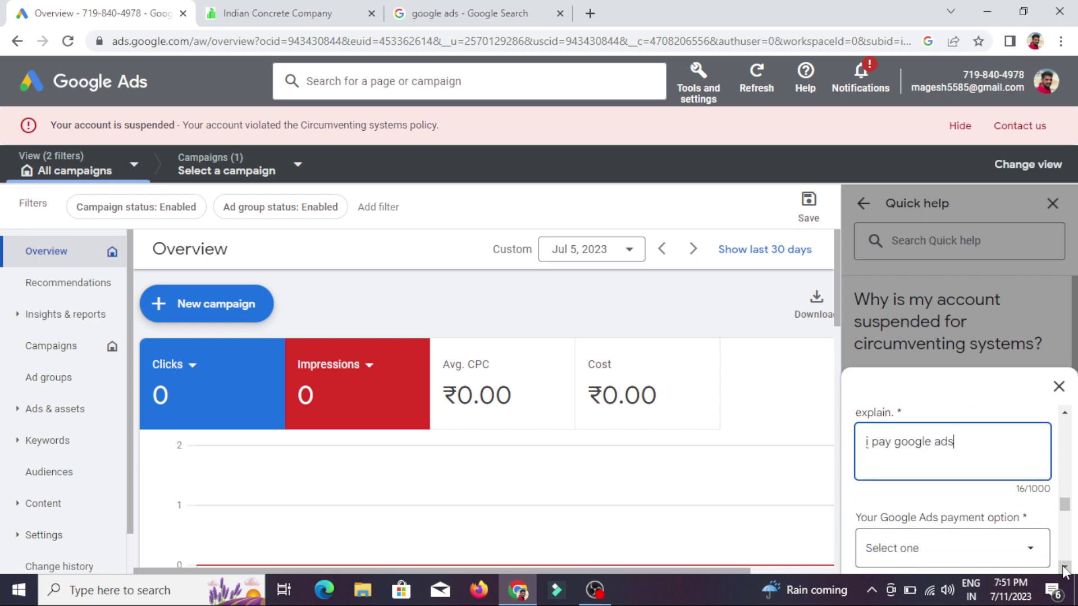
{"action": "left_click", "coordinate": [921, 483]}
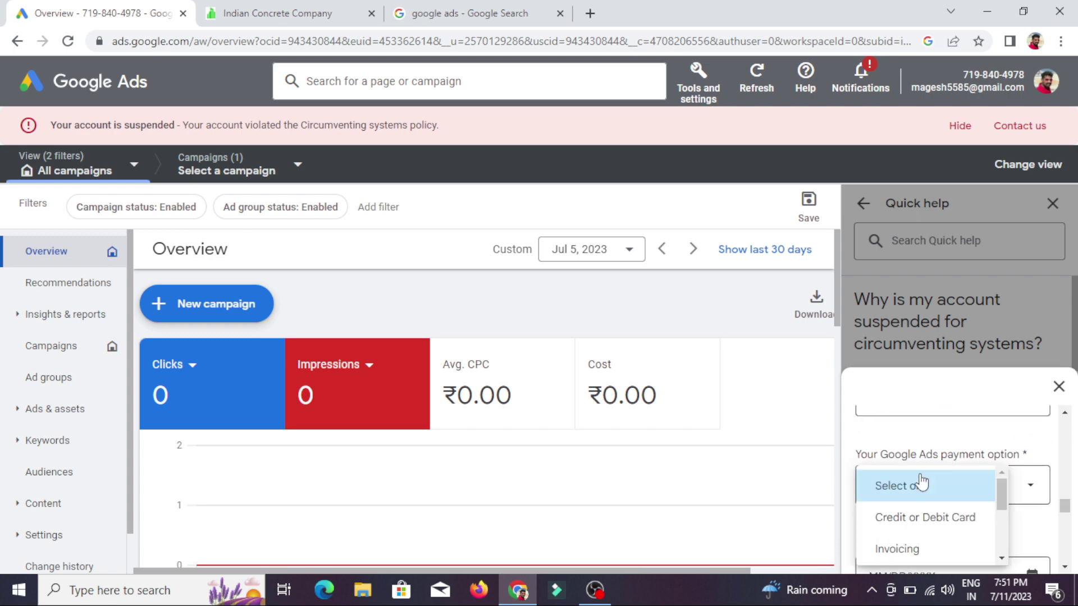
{"action": "left_click", "coordinate": [1002, 558]}
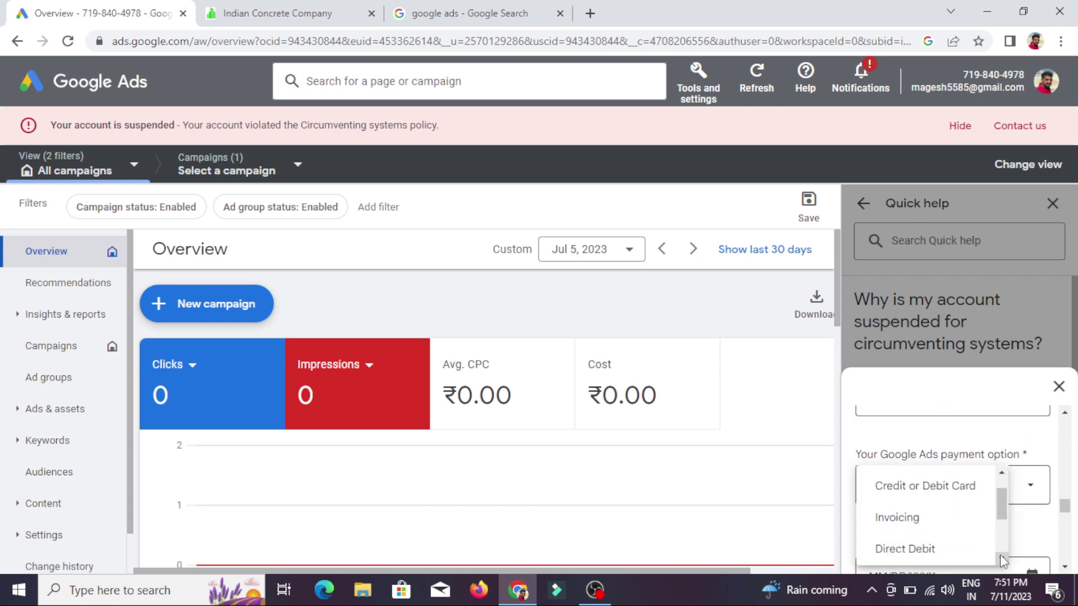
{"action": "left_click", "coordinate": [1002, 558]}
{"action": "left_click", "coordinate": [1002, 558]}
{"action": "left_click", "coordinate": [1002, 558]}
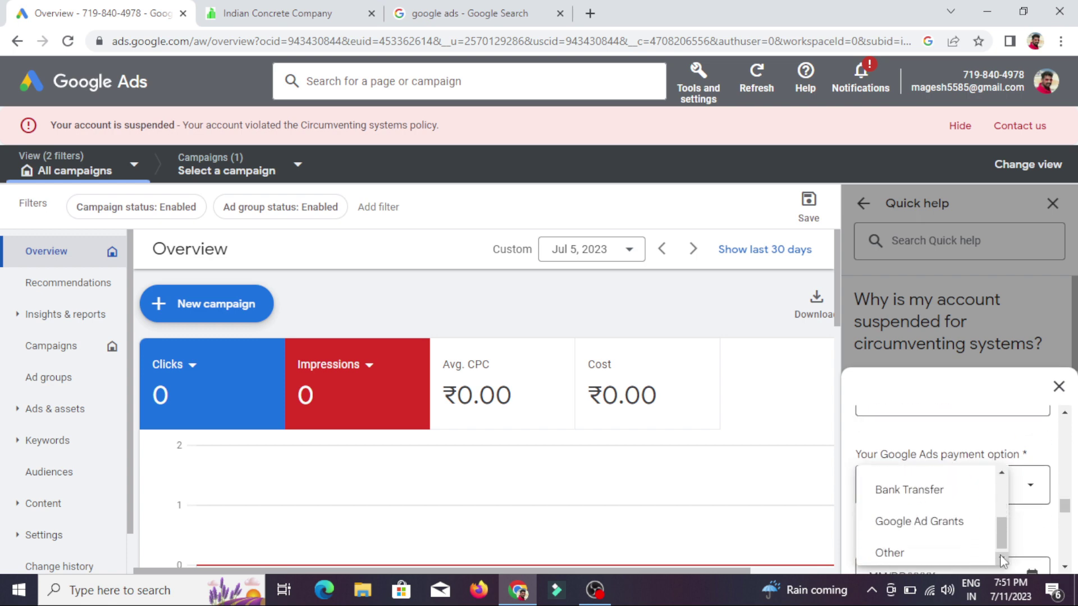
{"action": "left_click", "coordinate": [922, 550]}
Step: Set the date field below the payment option to July 10, 2023
{"action": "scroll", "coordinate": [968, 531], "scroll_direction": "down", "scroll_amount": 3}
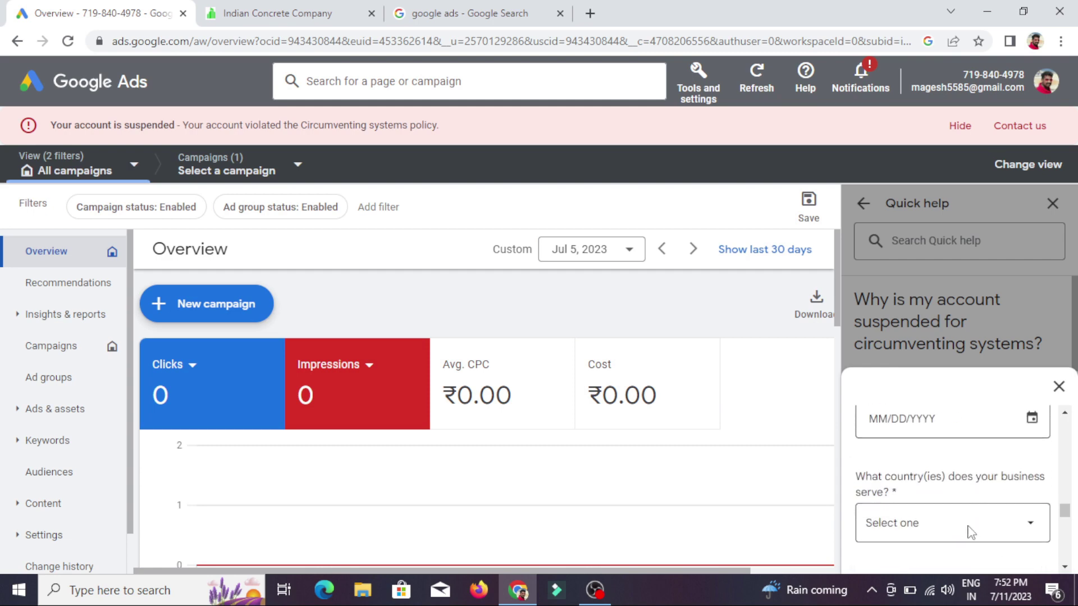
{"action": "left_click", "coordinate": [954, 429]}
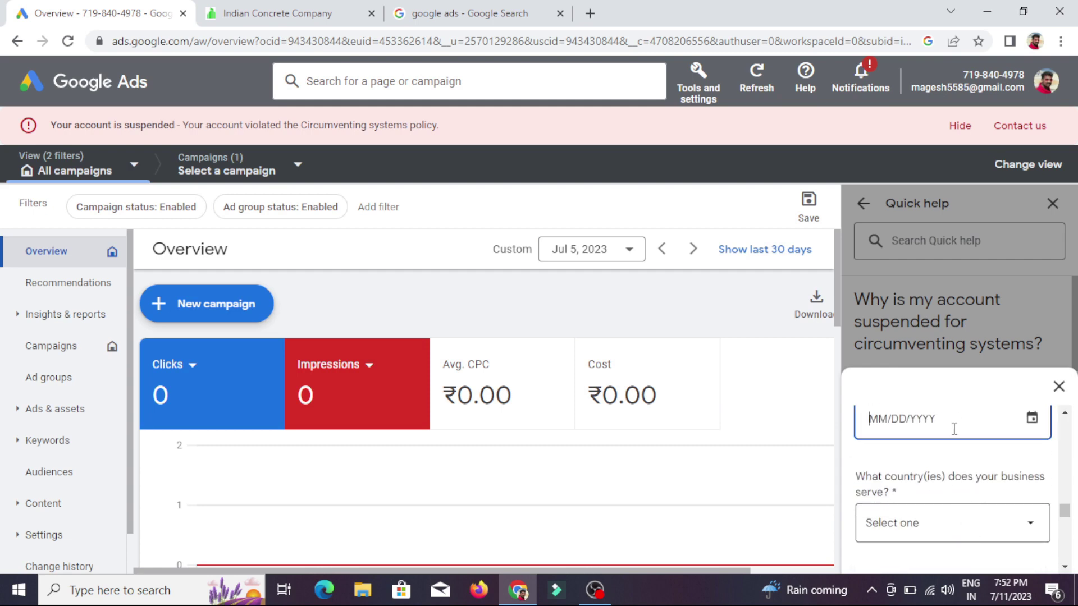
{"action": "left_click", "coordinate": [1033, 423]}
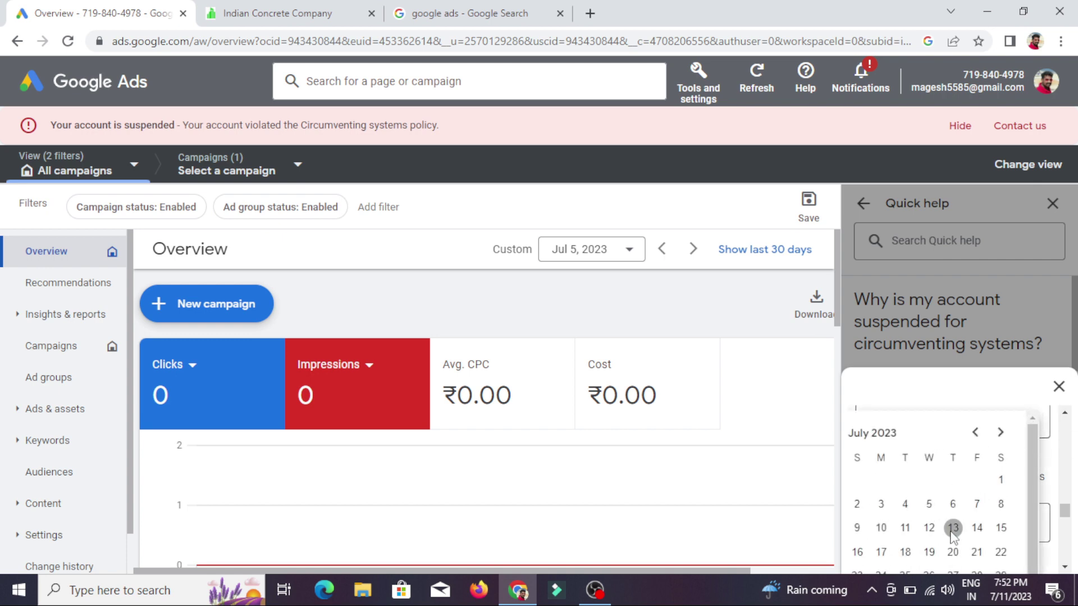
{"action": "left_click", "coordinate": [888, 530]}
Step: Select India as the country the business serves
{"action": "scroll", "coordinate": [911, 536], "scroll_direction": "down", "scroll_amount": 2}
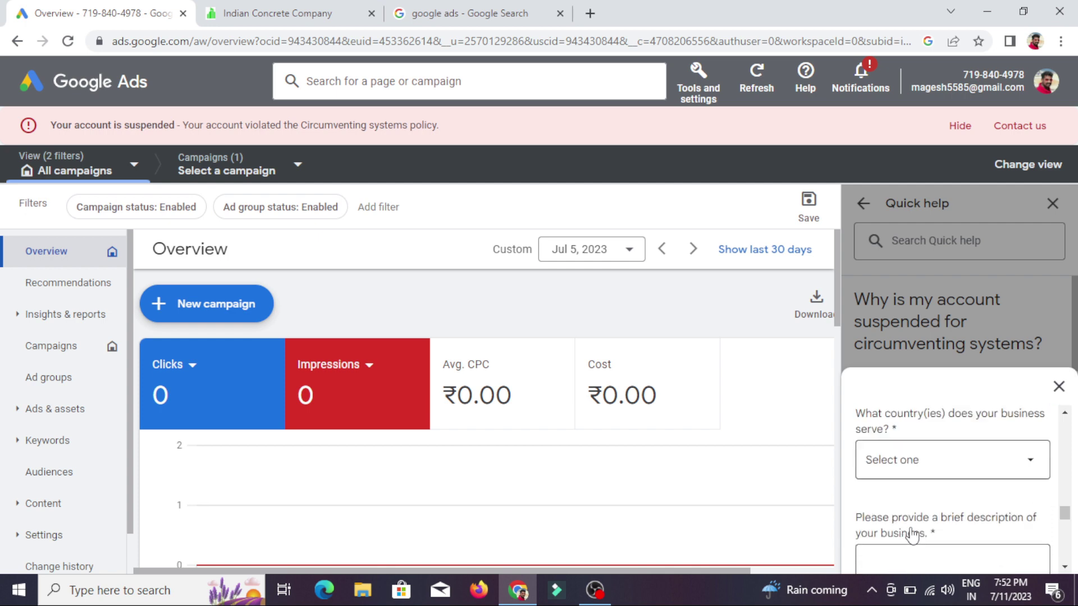
{"action": "left_click", "coordinate": [906, 451]}
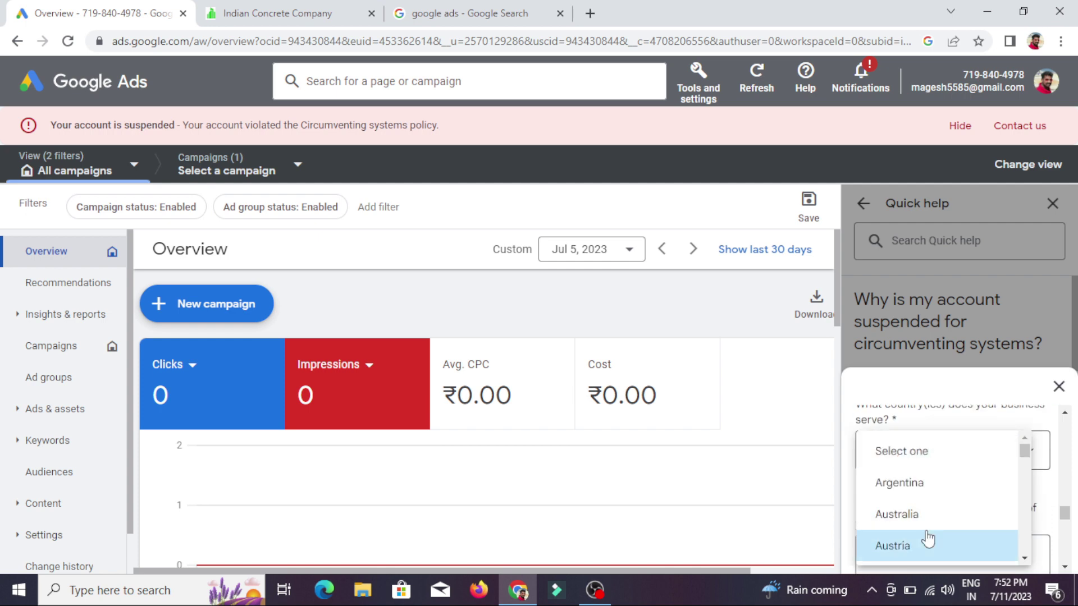
{"action": "scroll", "coordinate": [926, 539], "scroll_direction": "down", "scroll_amount": 5}
{"action": "scroll", "coordinate": [927, 539], "scroll_direction": "down", "scroll_amount": 8}
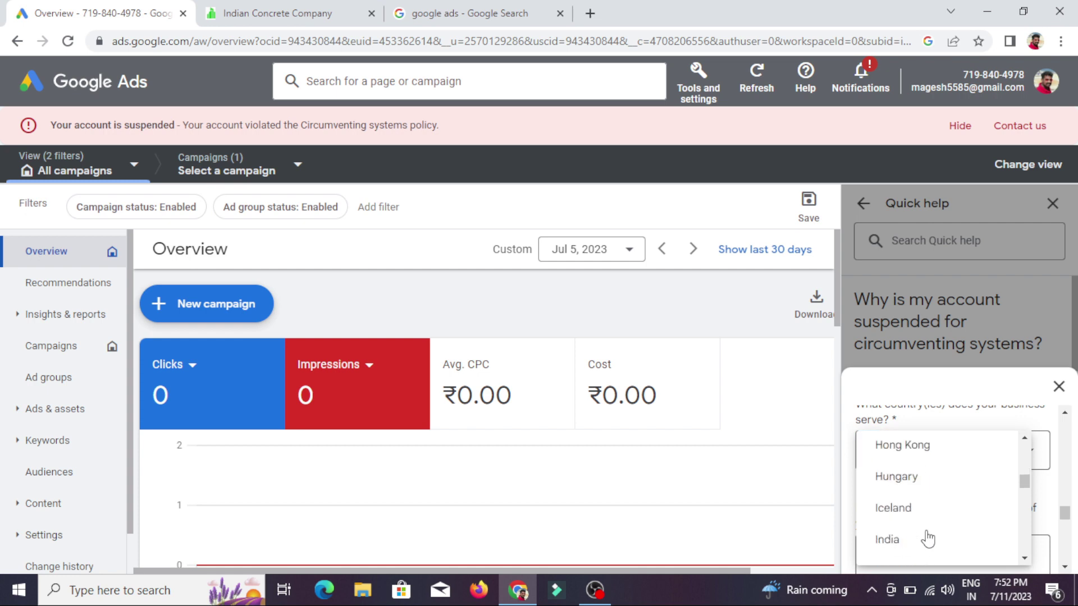
{"action": "scroll", "coordinate": [928, 539], "scroll_direction": "down", "scroll_amount": 2}
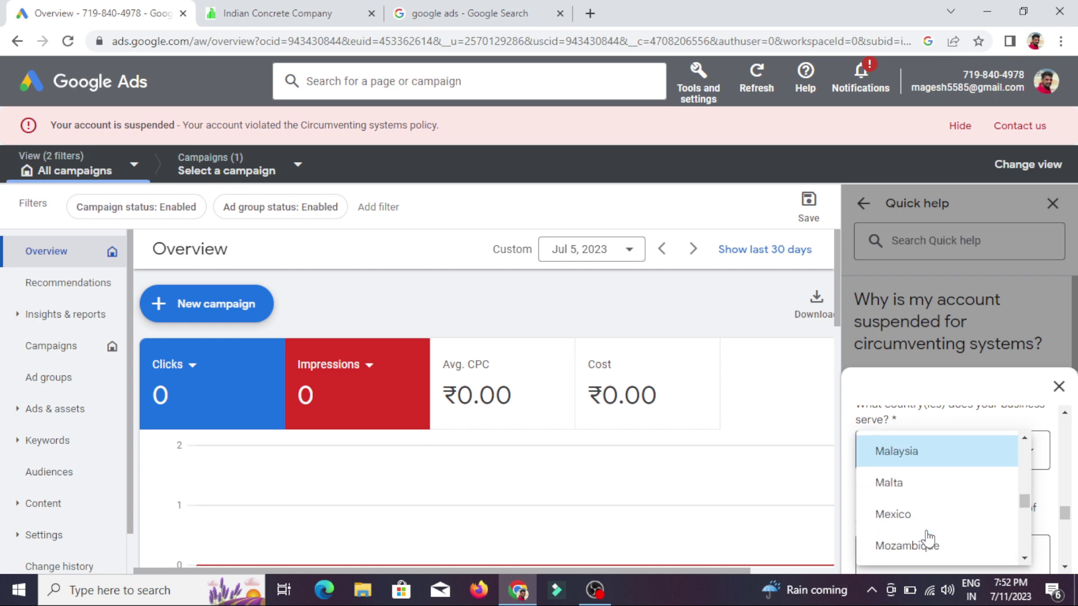
{"action": "scroll", "coordinate": [927, 539], "scroll_direction": "up", "scroll_amount": 5}
{"action": "scroll", "coordinate": [927, 538], "scroll_direction": "up", "scroll_amount": 2}
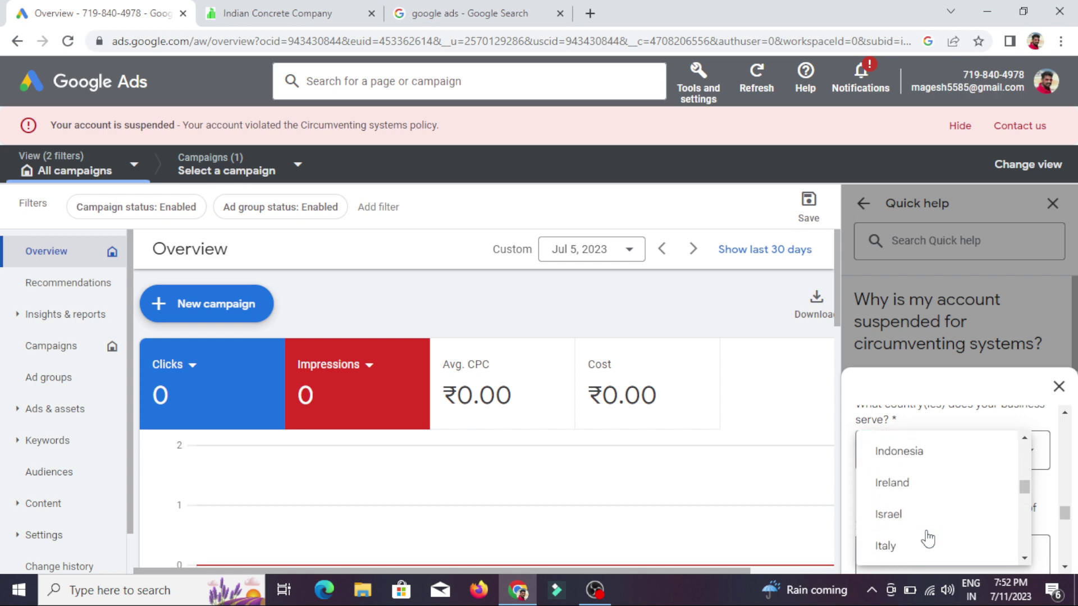
{"action": "left_click", "coordinate": [1025, 438]}
{"action": "left_click", "coordinate": [1025, 438]}
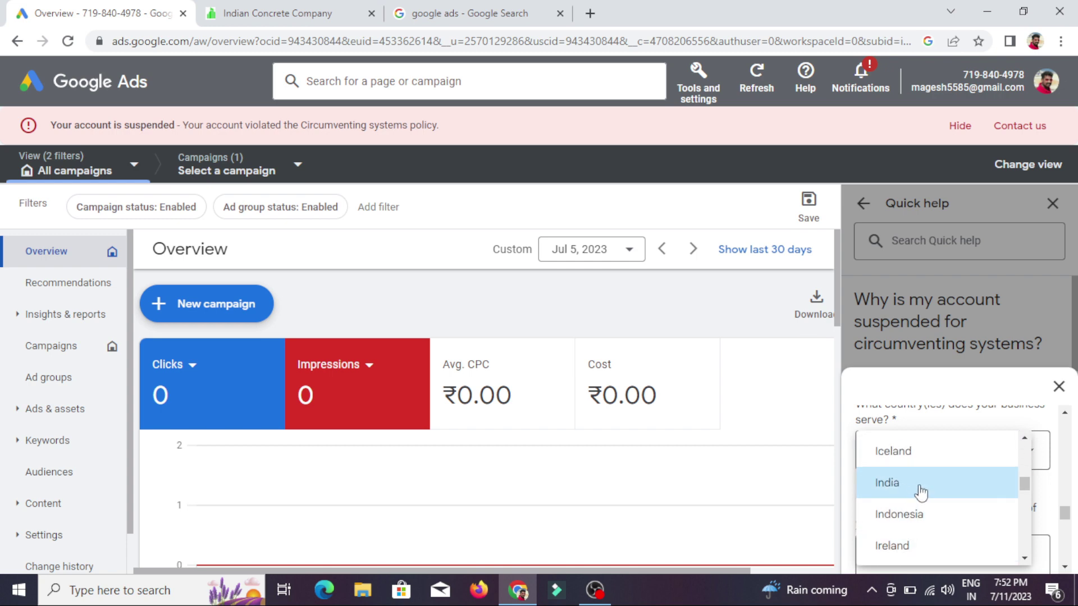
{"action": "left_click", "coordinate": [906, 487]}
Step: Begin the brief business description with "We Provide" and erase the stray pasted postal code after it
{"action": "scroll", "coordinate": [906, 482], "scroll_direction": "down", "scroll_amount": 2}
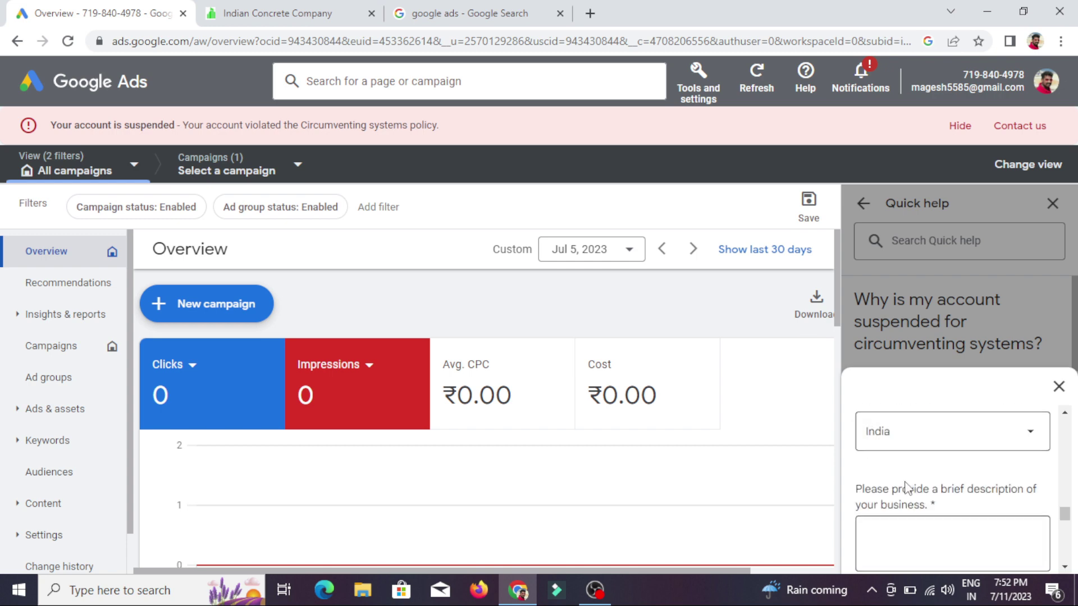
{"action": "left_click", "coordinate": [906, 482]}
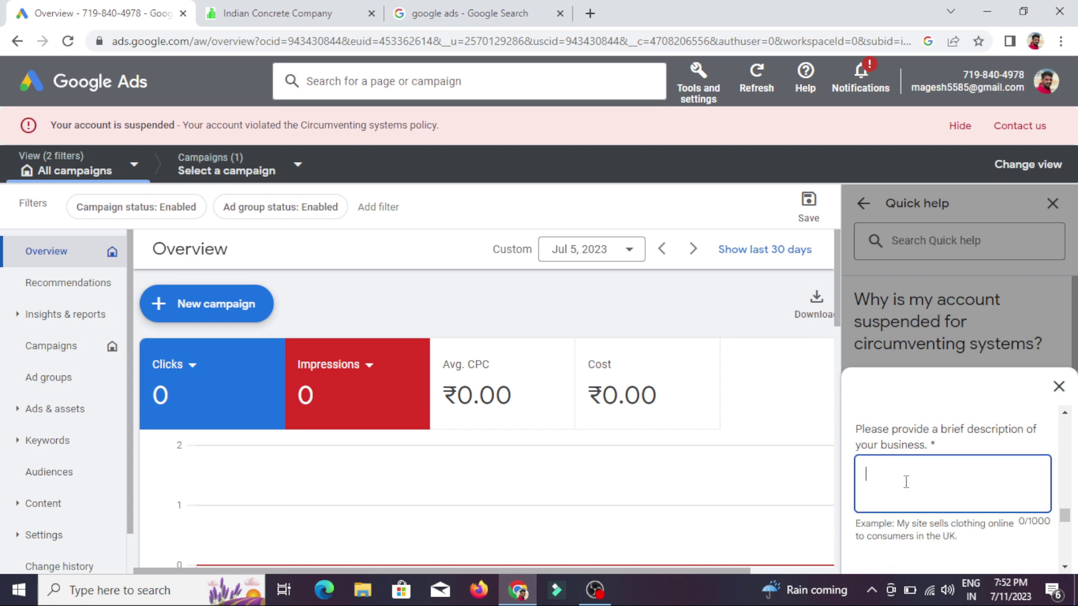
{"action": "type", "text": "We Provide 600069."}
{"action": "key", "text": "BackSpace"}
{"action": "key", "text": "BackSpace"}
{"action": "key", "text": "BackSpace"}
{"action": "key", "text": "BackSpace"}
{"action": "key", "text": "BackSpace"}
{"action": "key", "text": "BackSpace"}
{"action": "key", "text": "BackSpace"}
Step: Complete the description's first sentence as "We Provide Ready Mix Concrete Supplier in chennai" and start a new line
{"action": "left_click", "coordinate": [269, 13]}
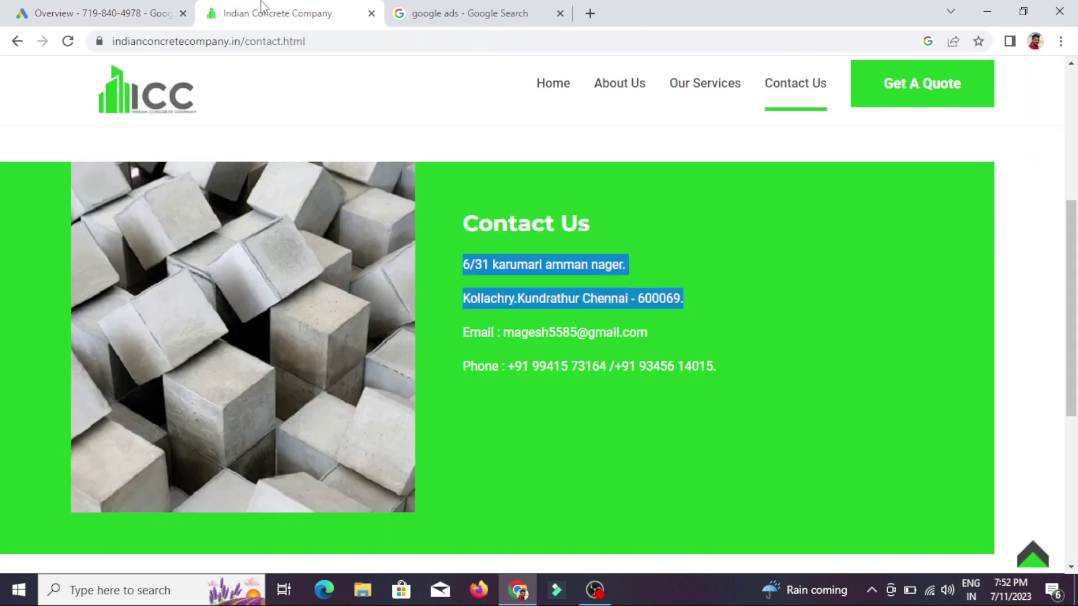
{"action": "left_click", "coordinate": [438, 8]}
{"action": "left_click", "coordinate": [104, 8]}
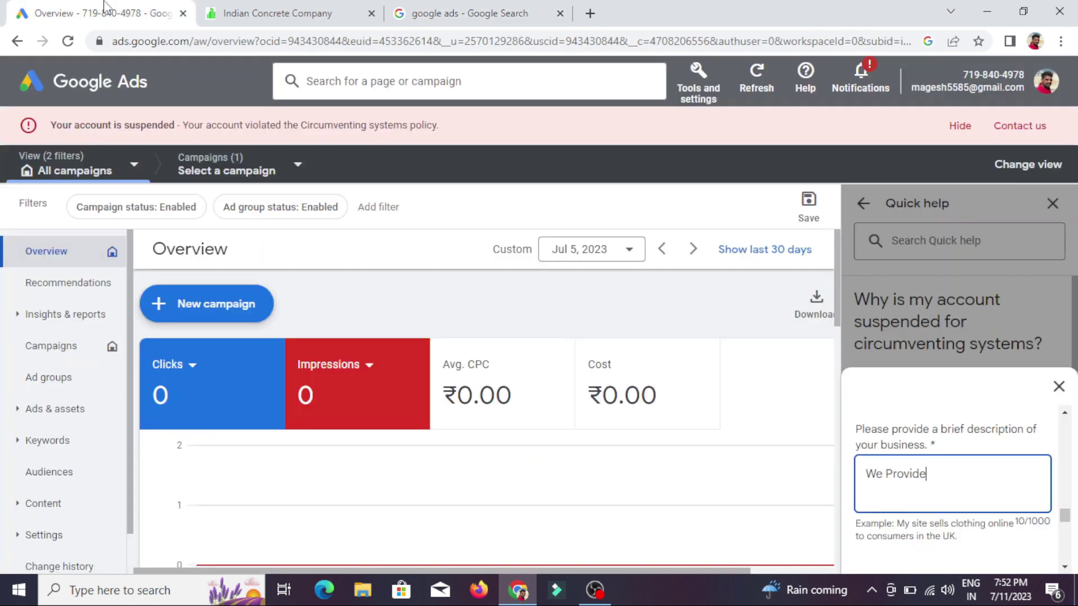
{"action": "type", "text": "Ready Mix Concrete Supplier"}
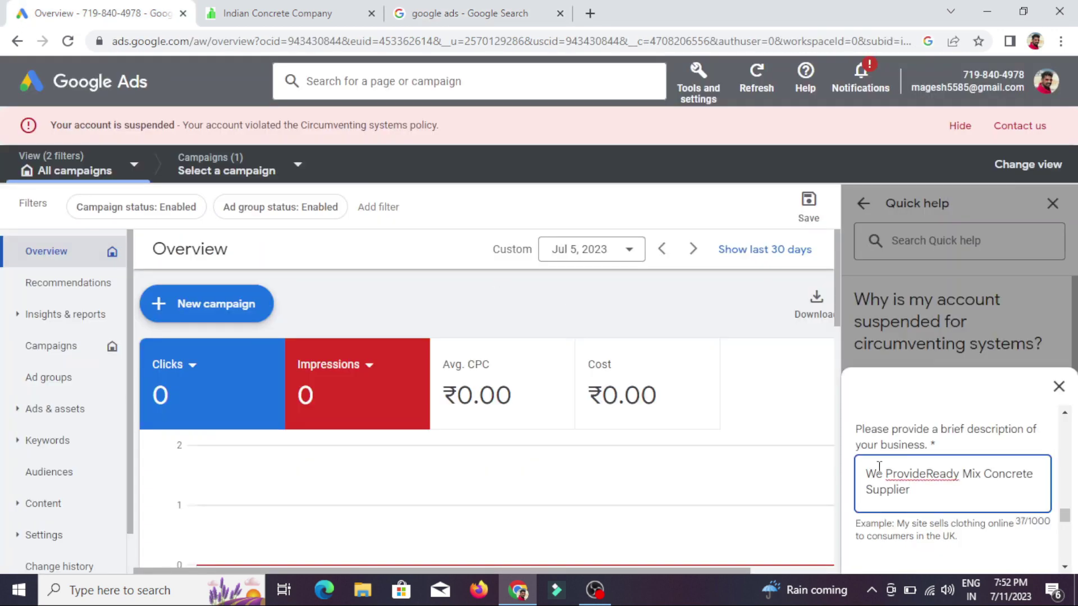
{"action": "left_click", "coordinate": [926, 473]}
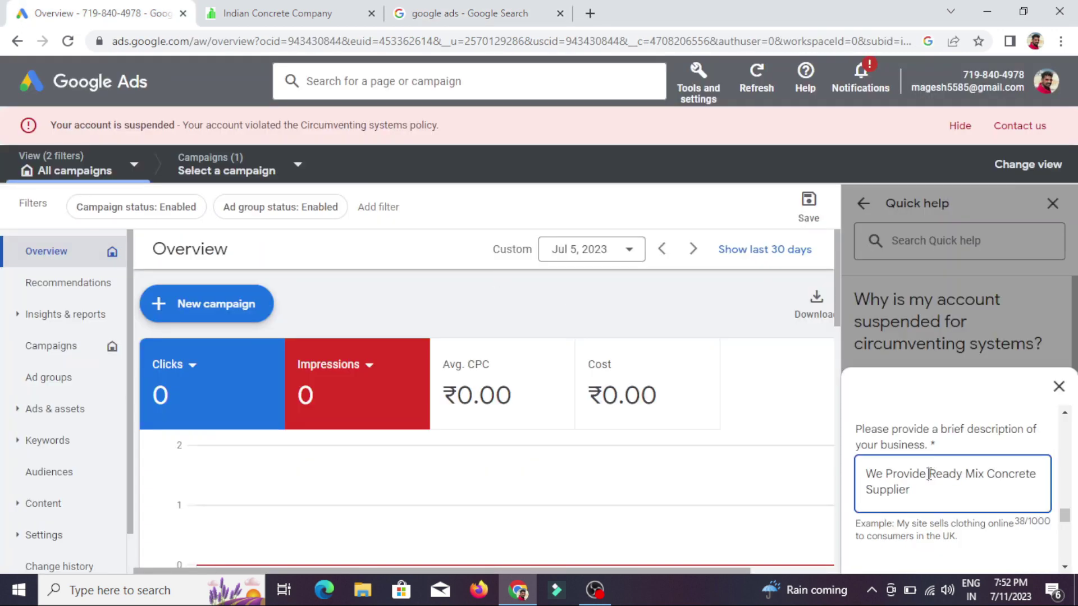
{"action": "type", "text": "in Chennai"}
{"action": "key", "text": "Return"}
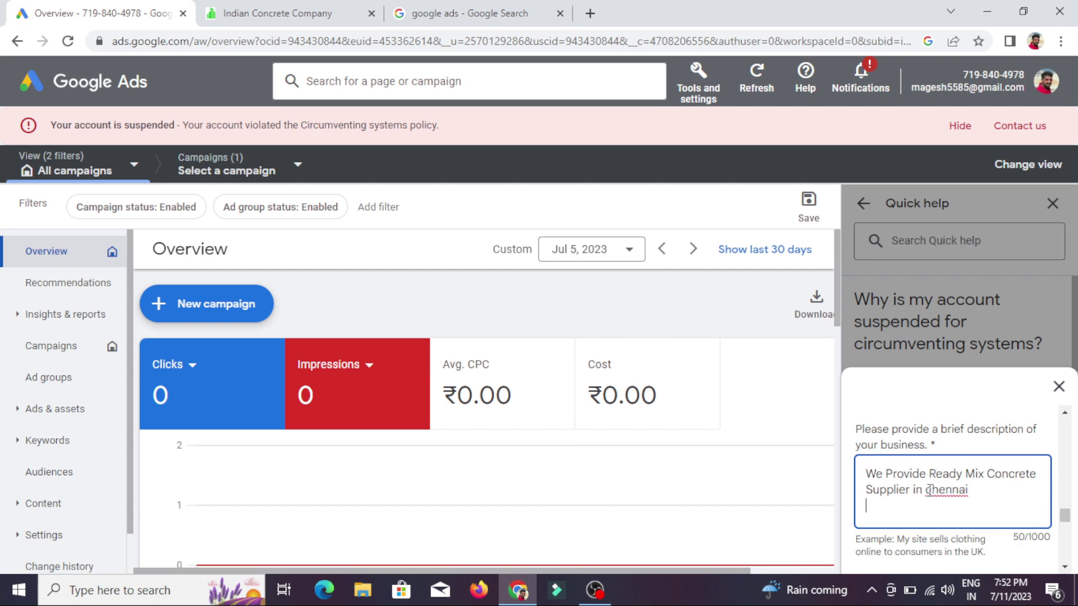
Step: Add the line "please activate my google ads account" to the business description
{"action": "type", "text": "please a"}
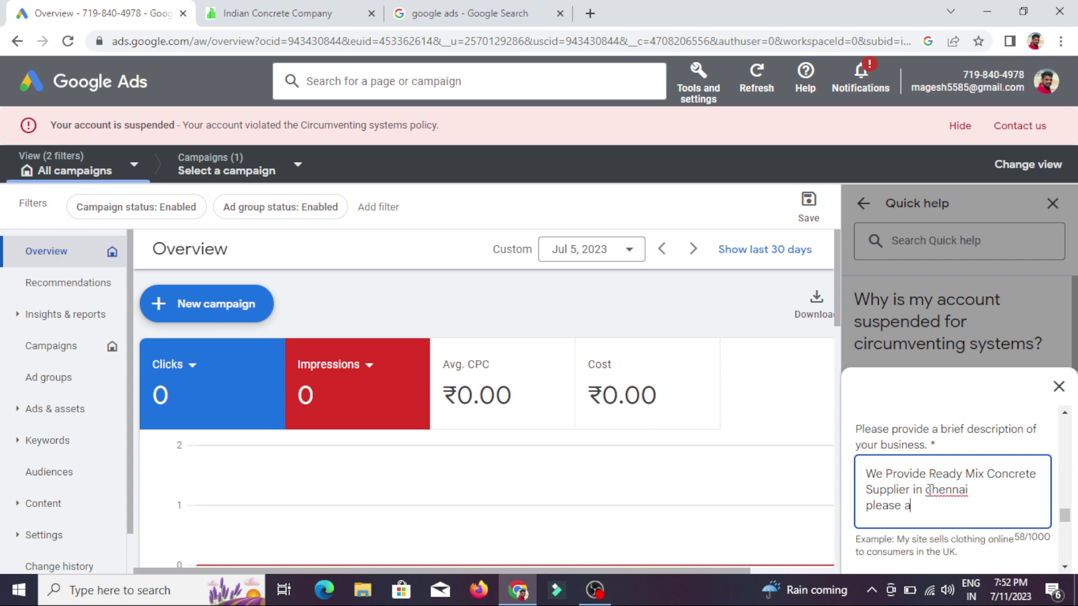
{"action": "type", "text": "ctivate my g"}
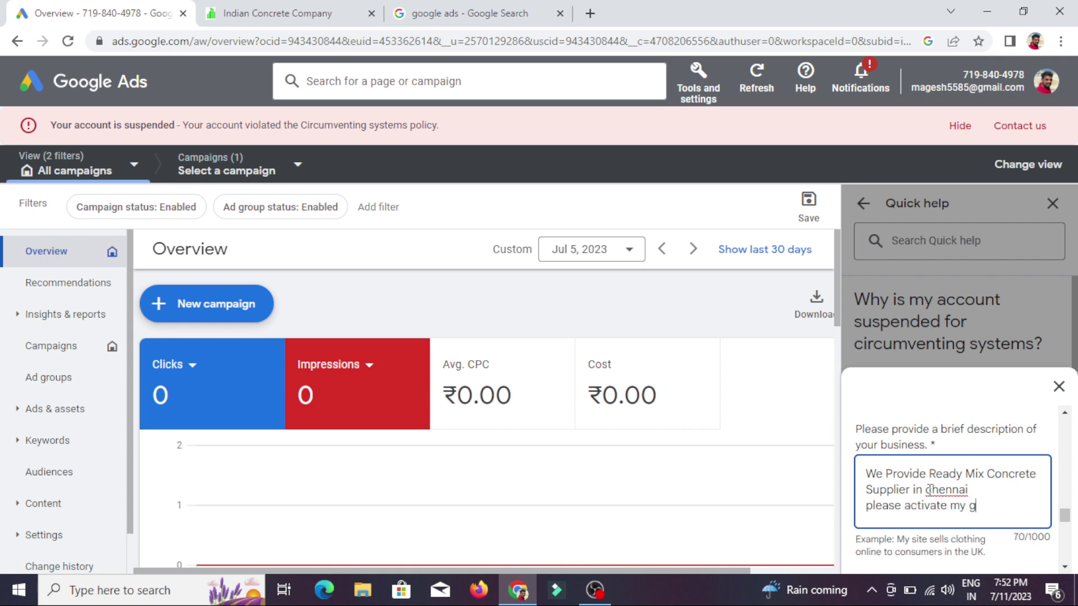
{"action": "type", "text": "oogle ads a"}
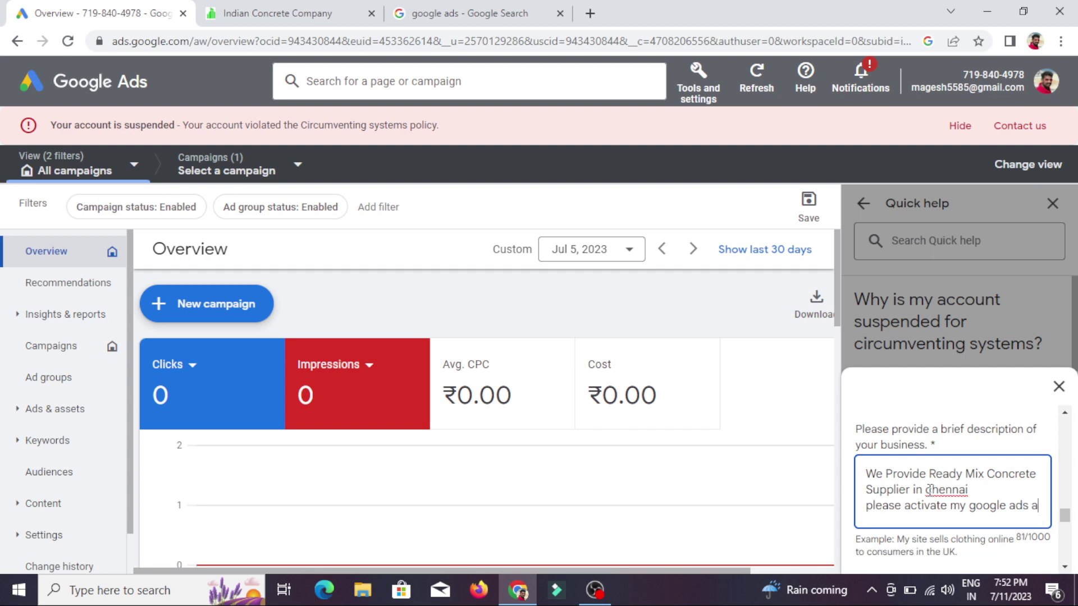
{"action": "type", "text": "ccount"}
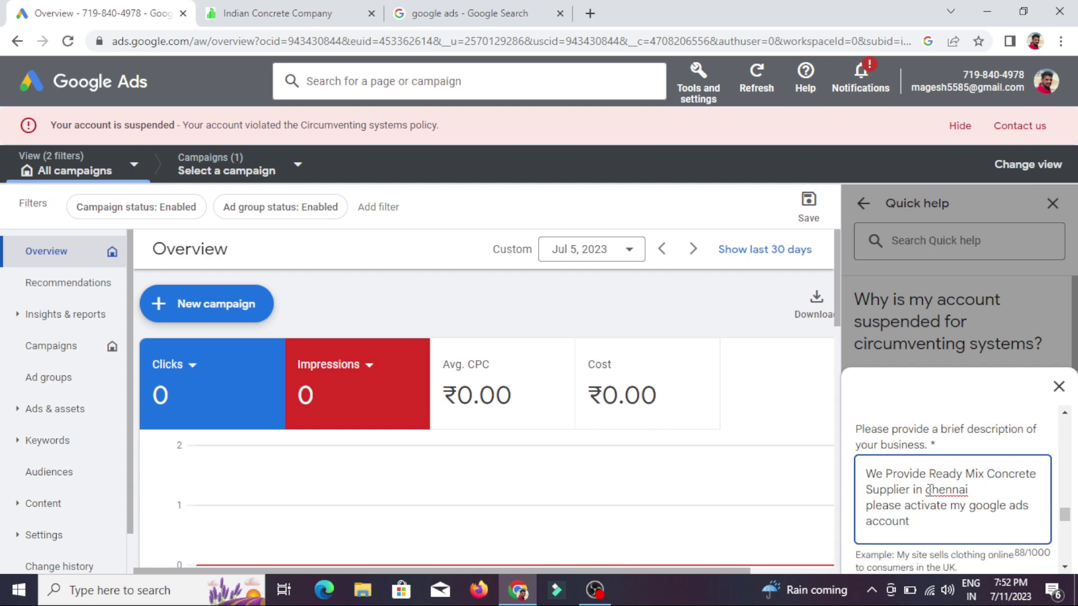
{"action": "key", "text": "Return"}
Step: Fill in the required contact phone number using the company's number from its website contact page
{"action": "left_click", "coordinate": [1064, 567]}
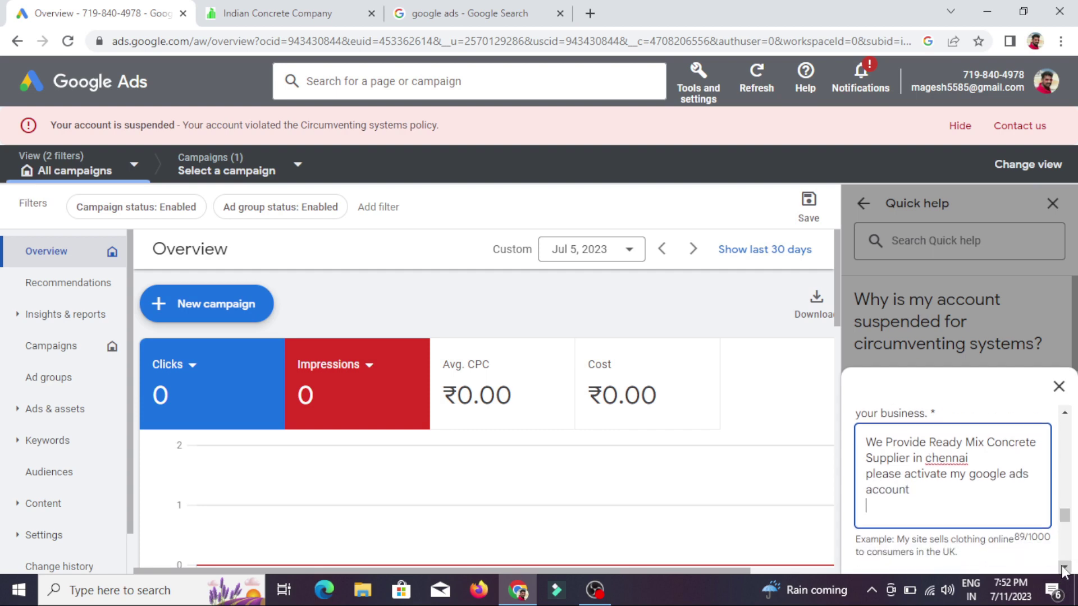
{"action": "scroll", "coordinate": [1064, 569], "scroll_direction": "down", "scroll_amount": 4}
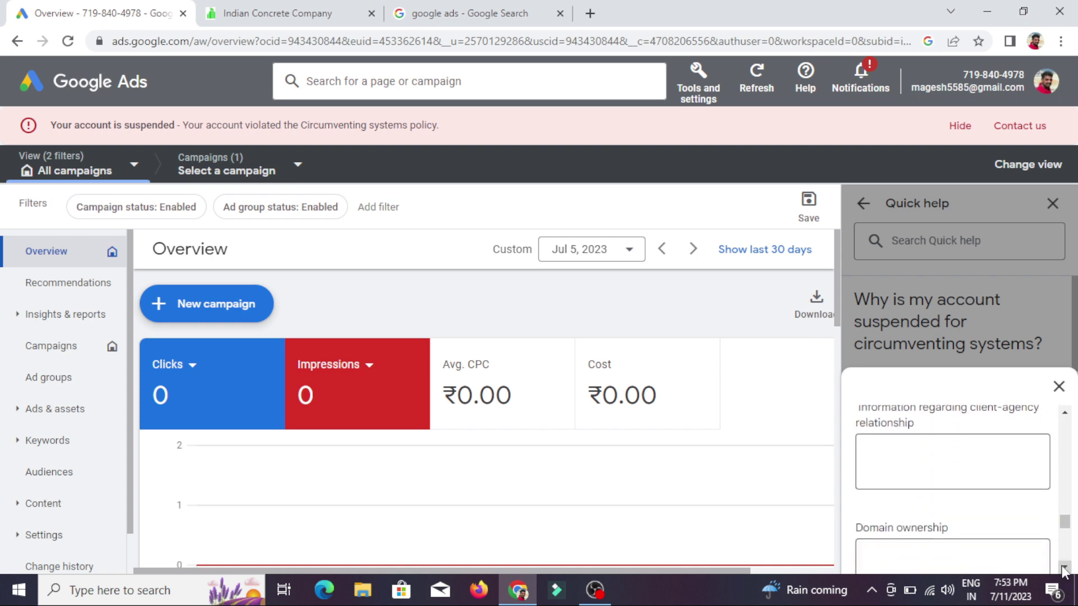
{"action": "scroll", "coordinate": [1064, 569], "scroll_direction": "down", "scroll_amount": 5}
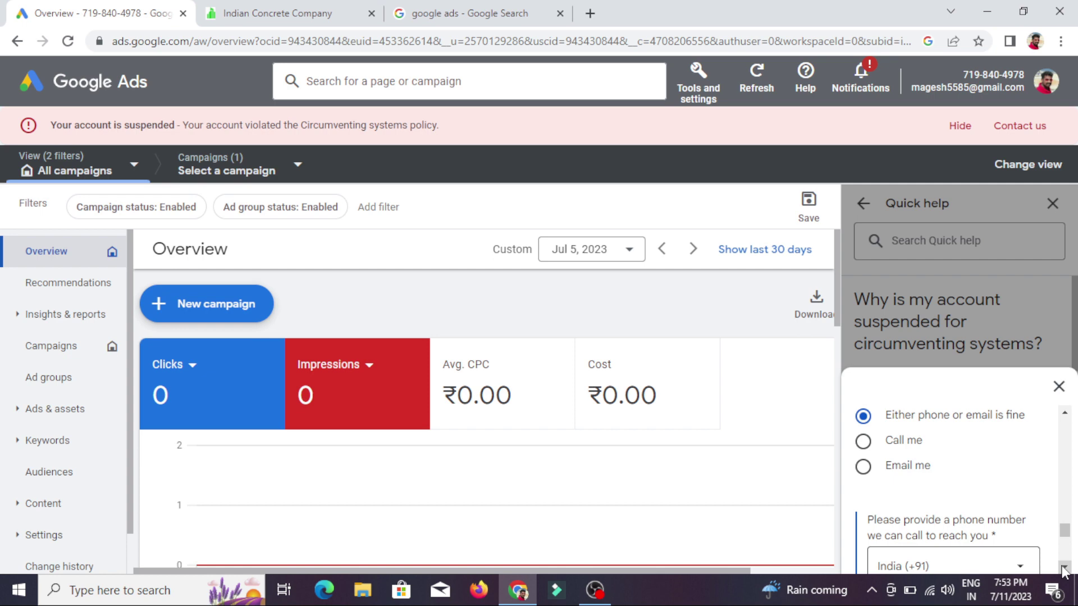
{"action": "scroll", "coordinate": [1063, 568], "scroll_direction": "down", "scroll_amount": 3}
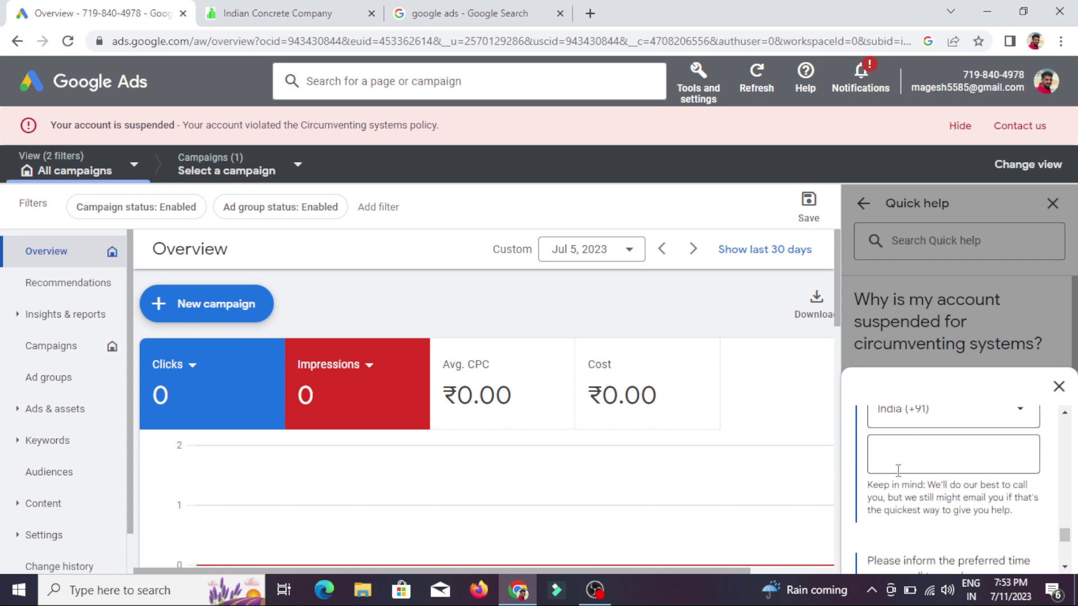
{"action": "left_click", "coordinate": [899, 470]}
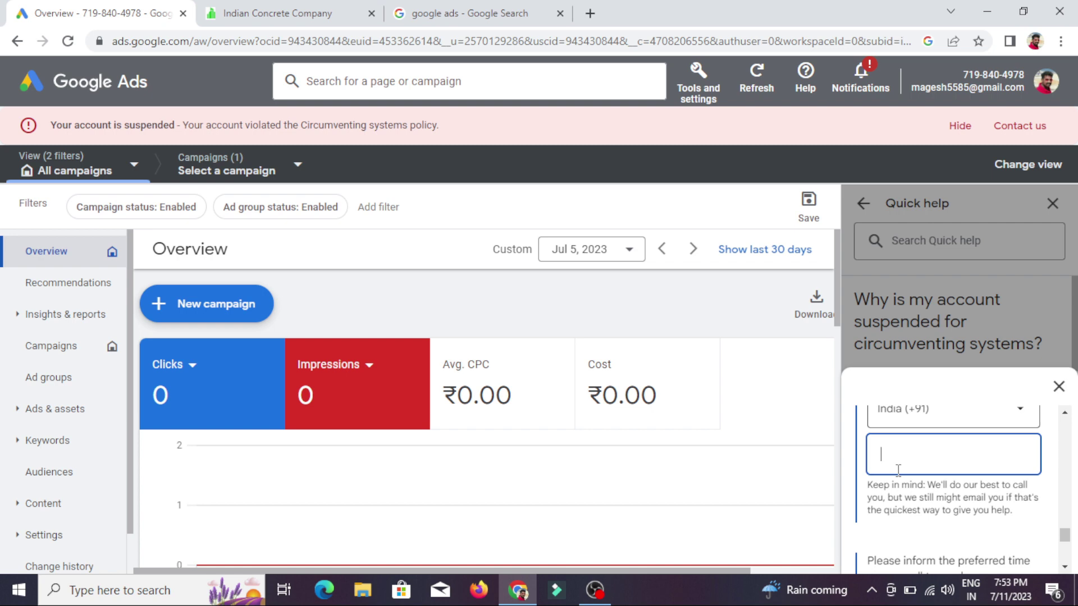
{"action": "left_click", "coordinate": [324, 7]}
{"action": "left_click", "coordinate": [35, 13]}
{"action": "scroll", "coordinate": [1064, 569], "scroll_direction": "down", "scroll_amount": 3}
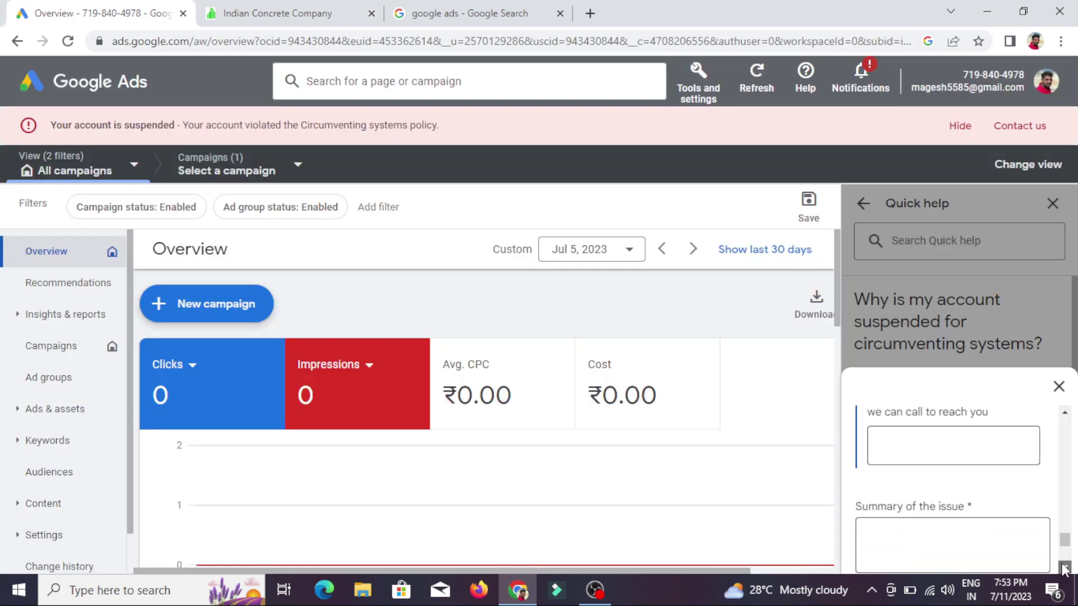
Step: Fill in the issue summary with "MY Google Ads Account Suspended" and, on a new line, "Please Remove my Suspension for google ads account"
{"action": "scroll", "coordinate": [1064, 569], "scroll_direction": "down", "scroll_amount": 1}
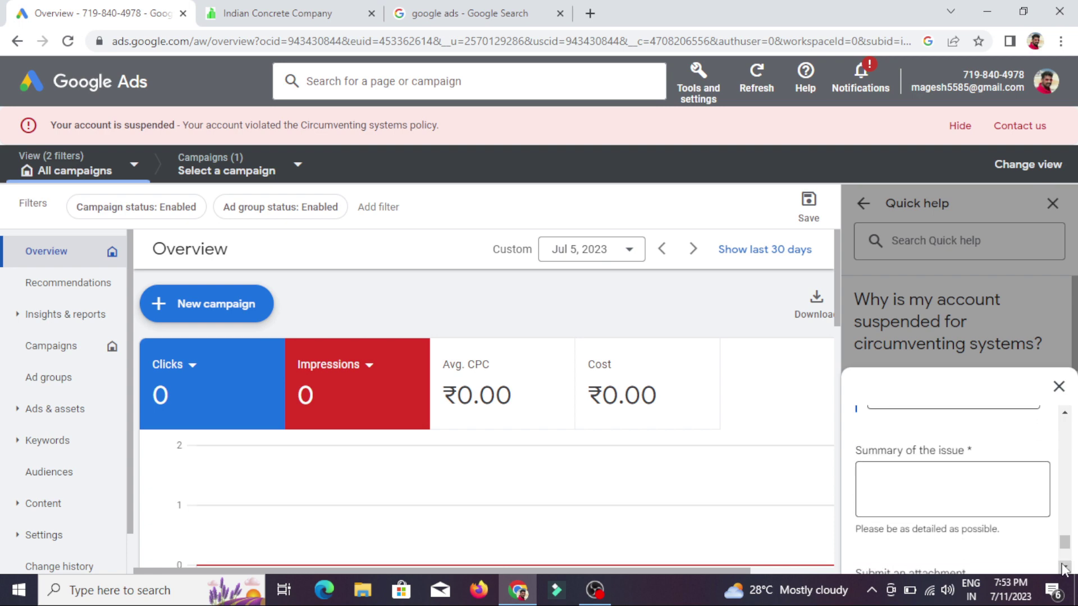
{"action": "left_click", "coordinate": [943, 505]}
{"action": "type", "text": "MY G"}
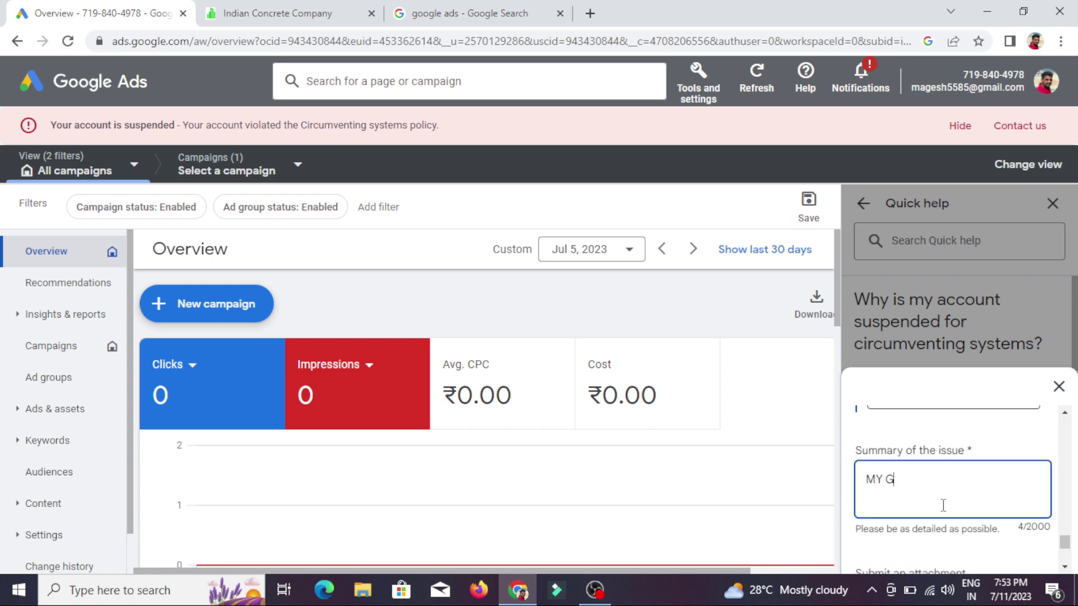
{"action": "type", "text": "oogle Ads Account Su"}
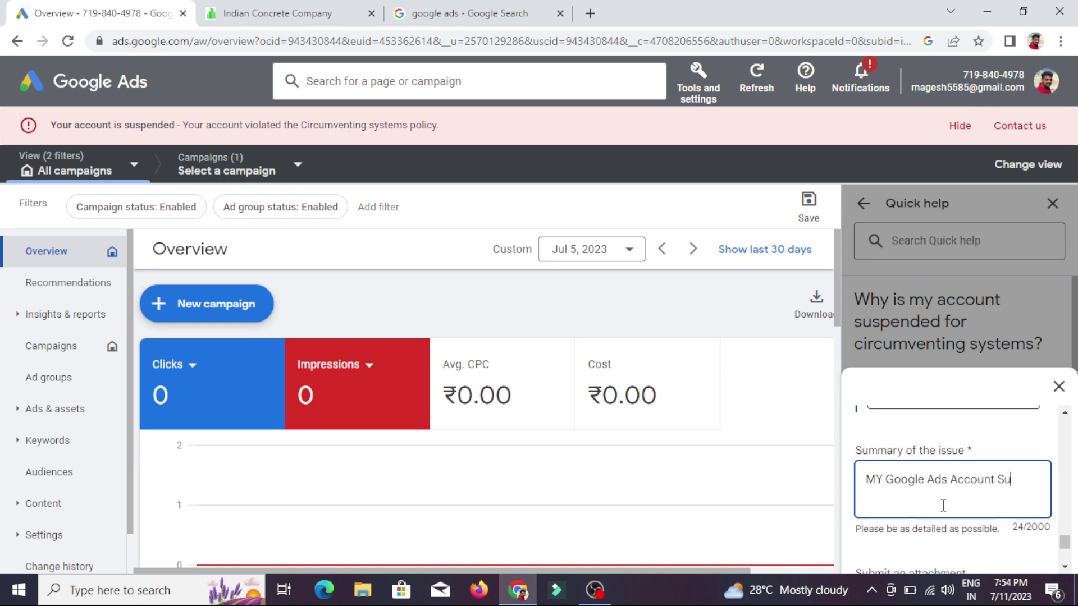
{"action": "type", "text": "spended"}
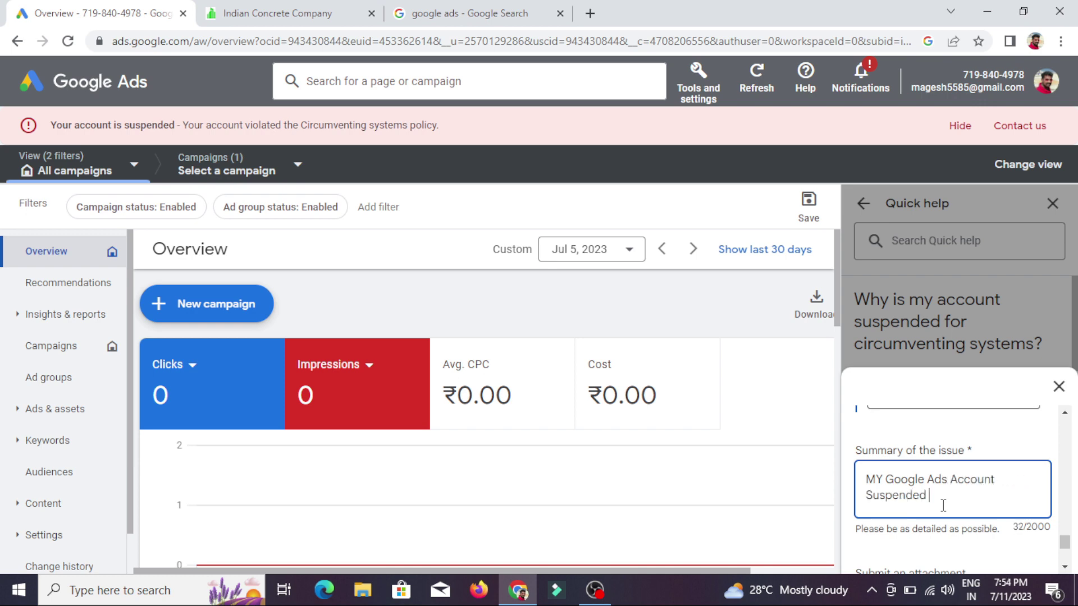
{"action": "key", "text": "Return"}
{"action": "type", "text": "Please R"}
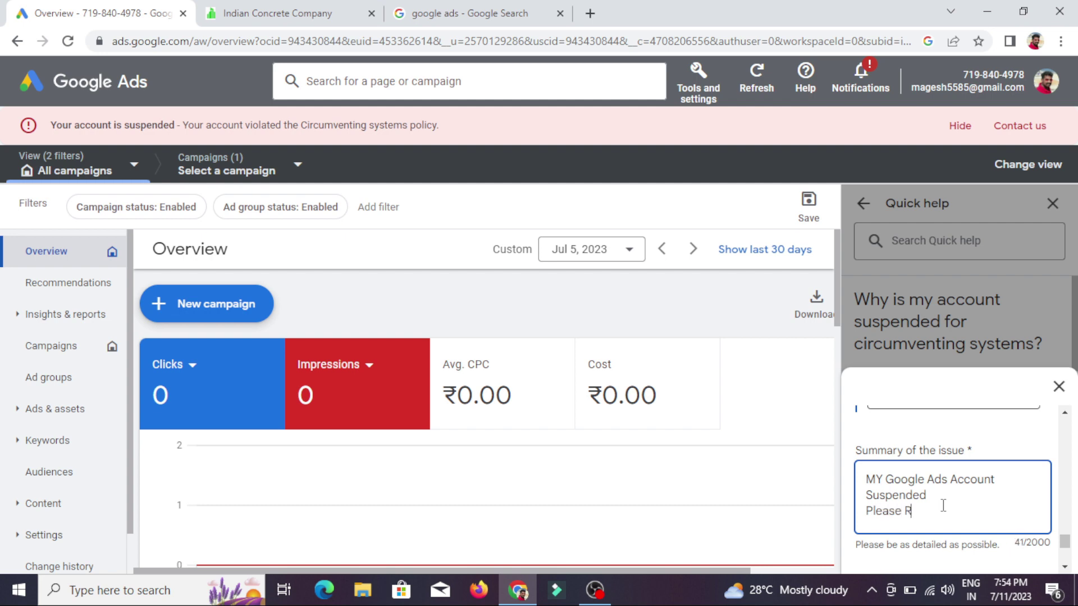
{"action": "type", "text": "emove my Suspension for g"}
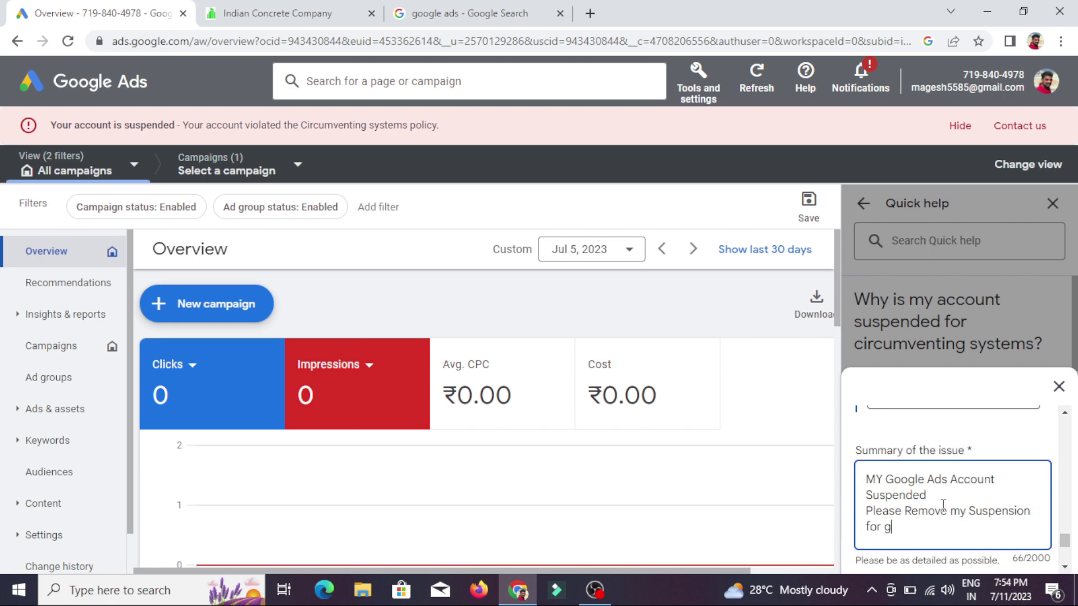
{"action": "type", "text": "oogle ads account"}
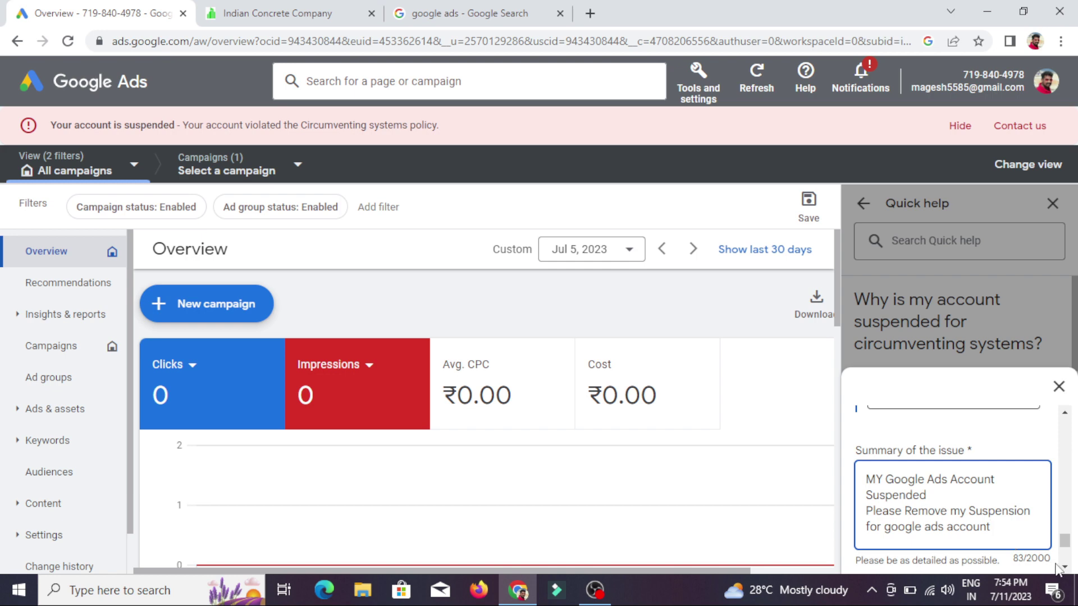
Step: Submit the appeal form, completing the required "I'm not a robot" reCAPTCHA check
{"action": "scroll", "coordinate": [1057, 568], "scroll_direction": "down", "scroll_amount": 4}
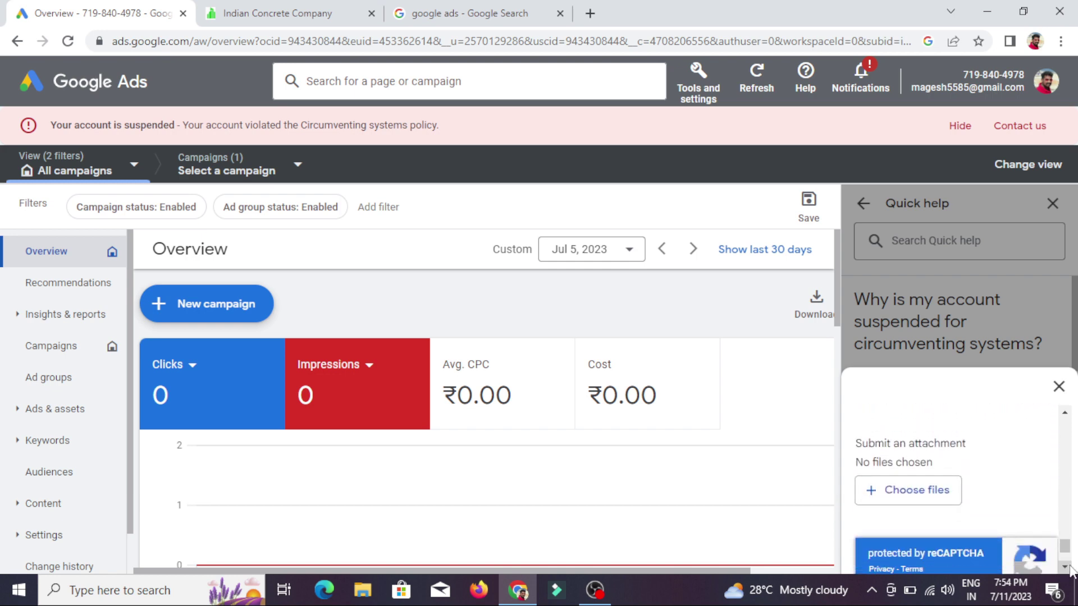
{"action": "scroll", "coordinate": [1064, 569], "scroll_direction": "down", "scroll_amount": 2}
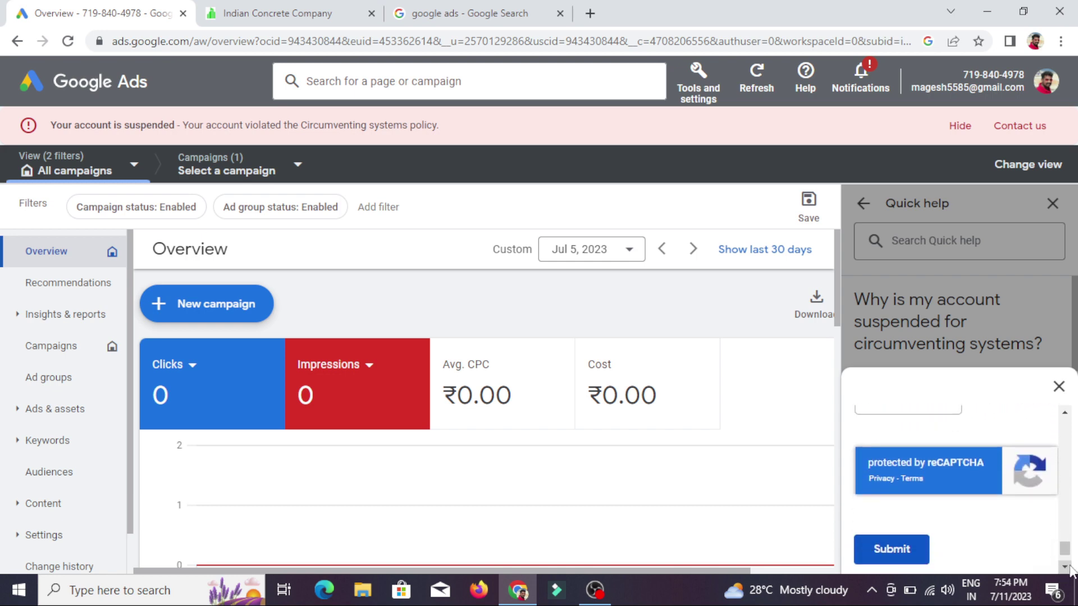
{"action": "left_click", "coordinate": [1066, 411]}
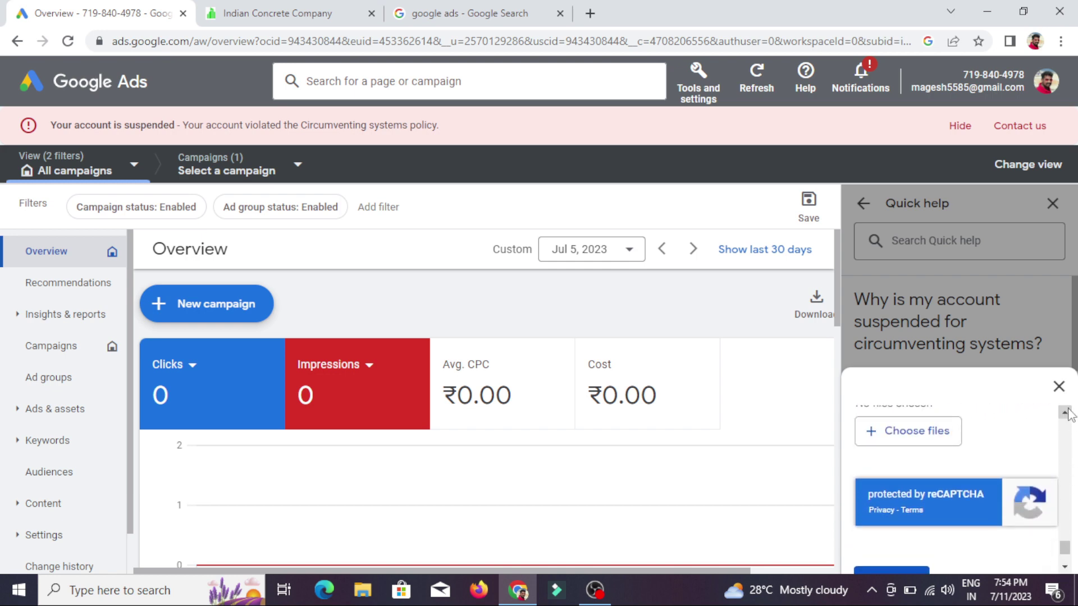
{"action": "left_click", "coordinate": [1064, 567]}
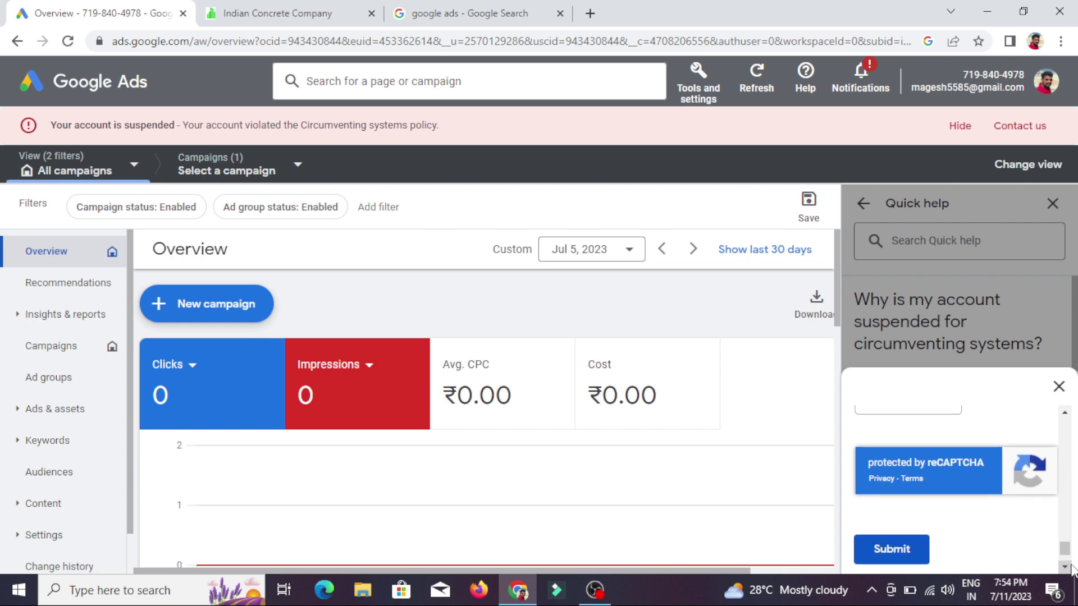
{"action": "left_click", "coordinate": [893, 550]}
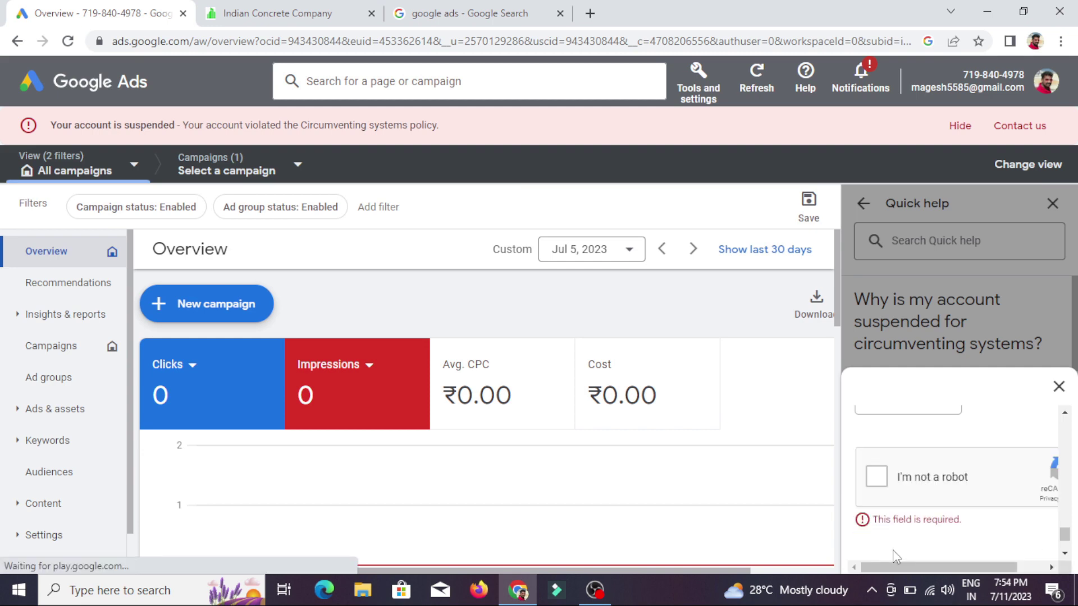
{"action": "left_click", "coordinate": [879, 483]}
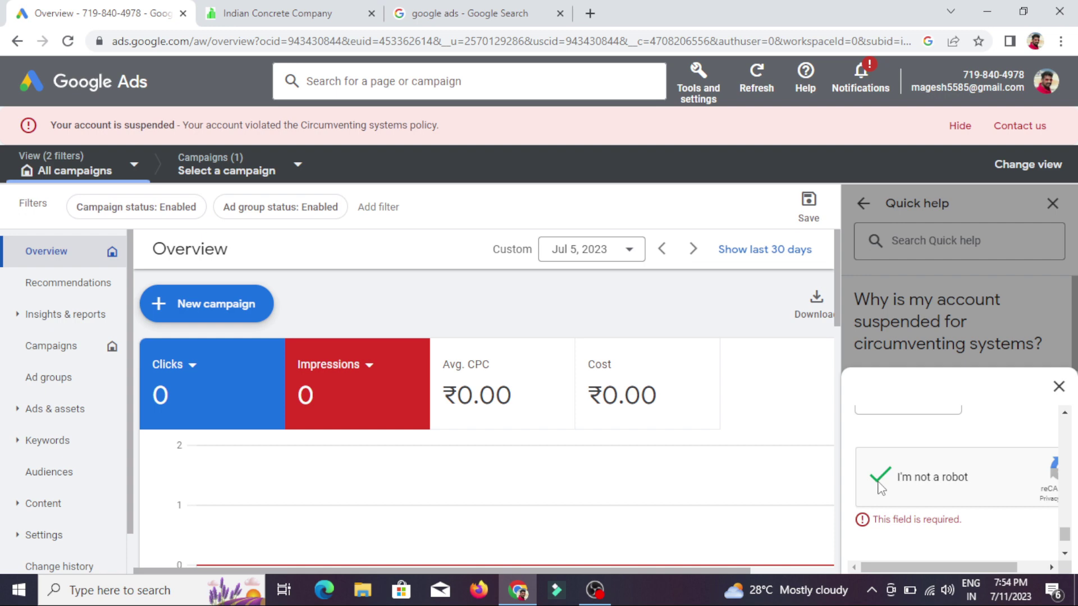
{"action": "scroll", "coordinate": [880, 486], "scroll_direction": "down", "scroll_amount": 2}
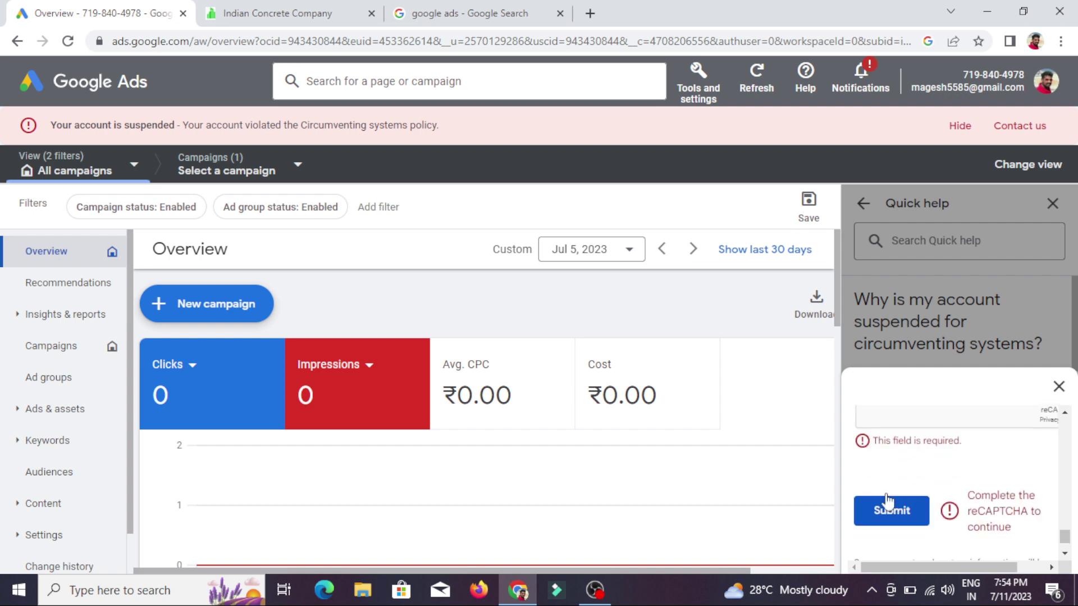
{"action": "left_click", "coordinate": [892, 511]}
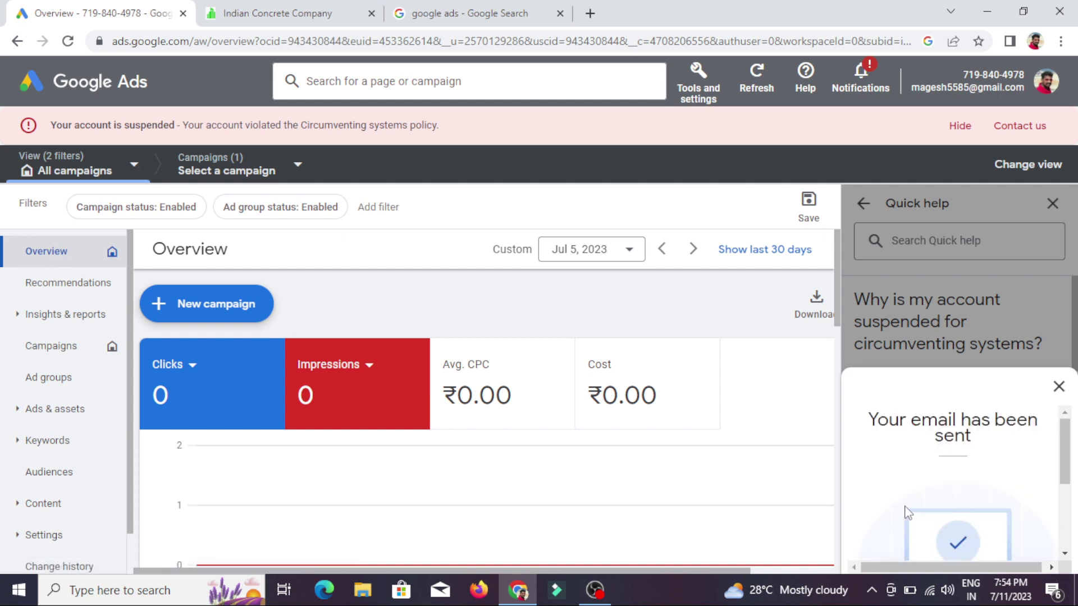
Step: Read through the submission confirmation and close the appeal form to return to the suspension help article
{"action": "scroll", "coordinate": [904, 512], "scroll_direction": "down", "scroll_amount": 2}
{"action": "scroll", "coordinate": [905, 511], "scroll_direction": "up", "scroll_amount": 2}
{"action": "scroll", "coordinate": [1062, 396], "scroll_direction": "down", "scroll_amount": 2}
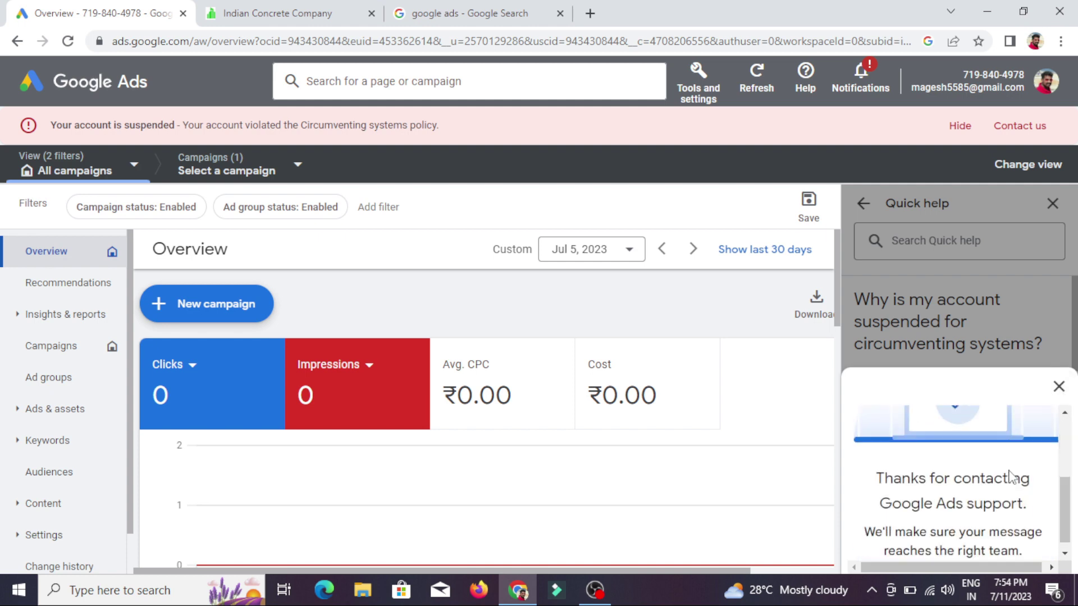
{"action": "left_click", "coordinate": [1060, 387]}
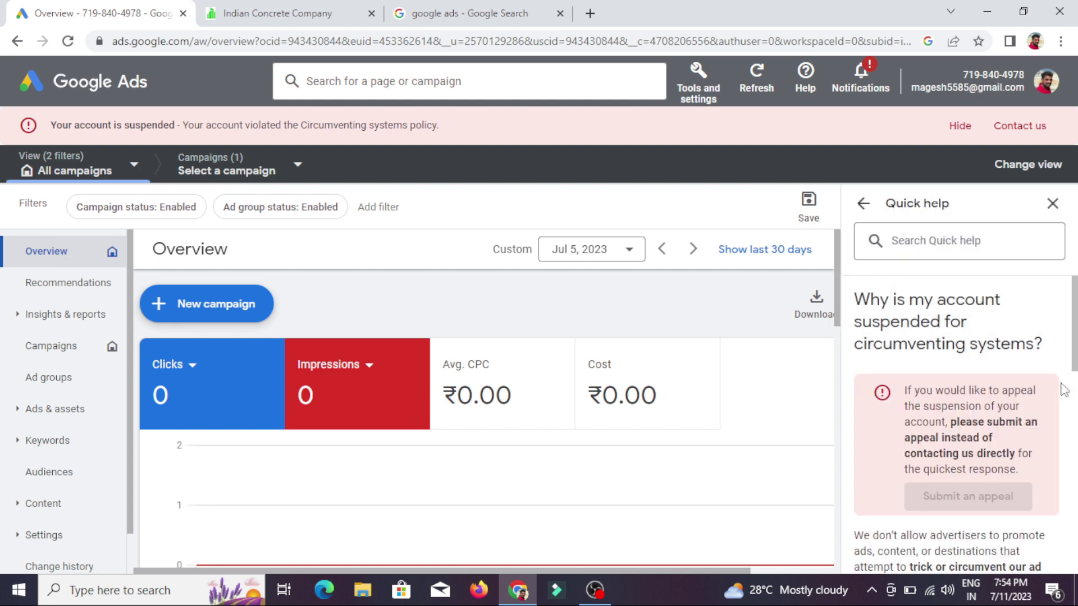